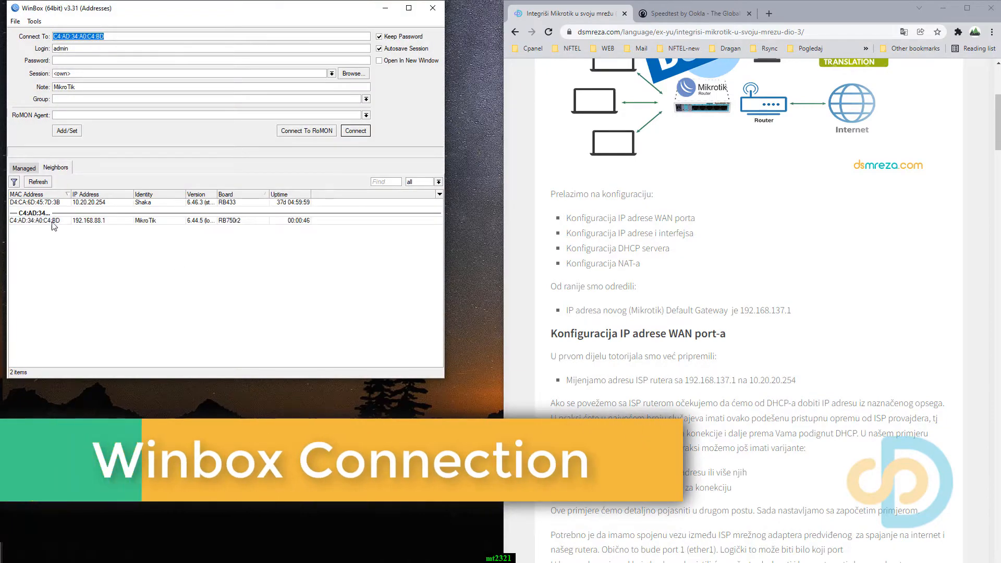
Connect to the neighbouring RB750r2 router as admin and remove its default configuration.
left_click(51, 221)
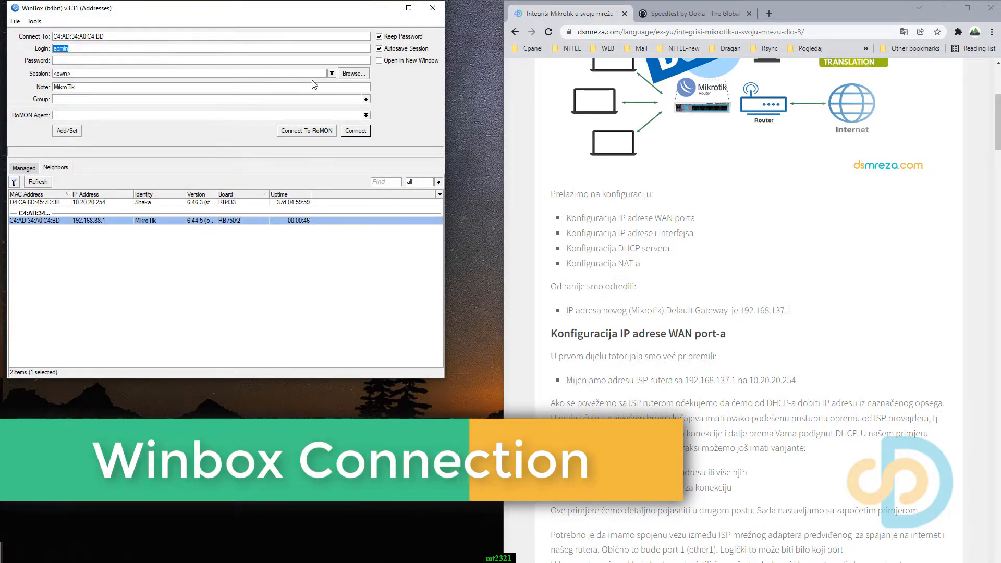
left_click(357, 132)
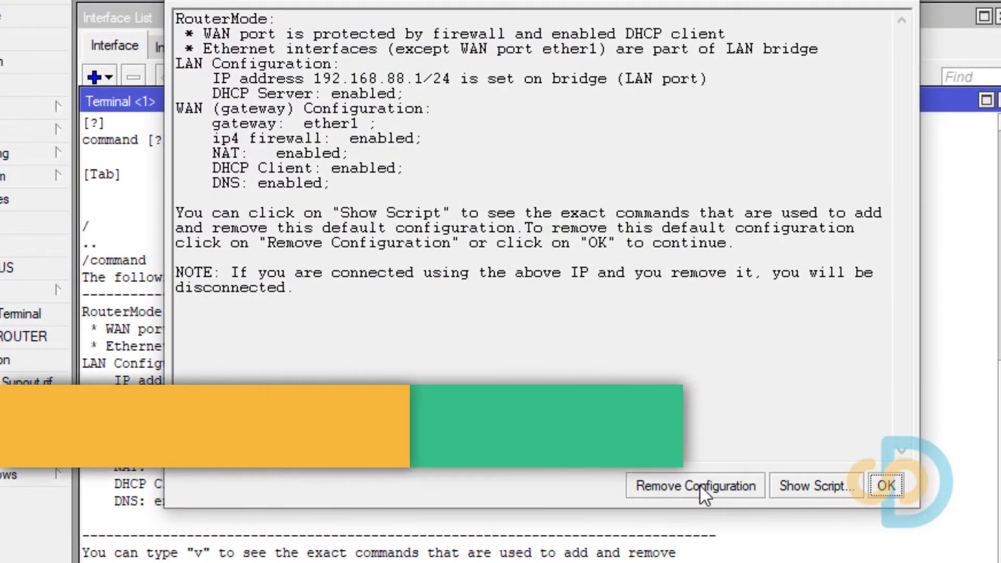
left_click(699, 486)
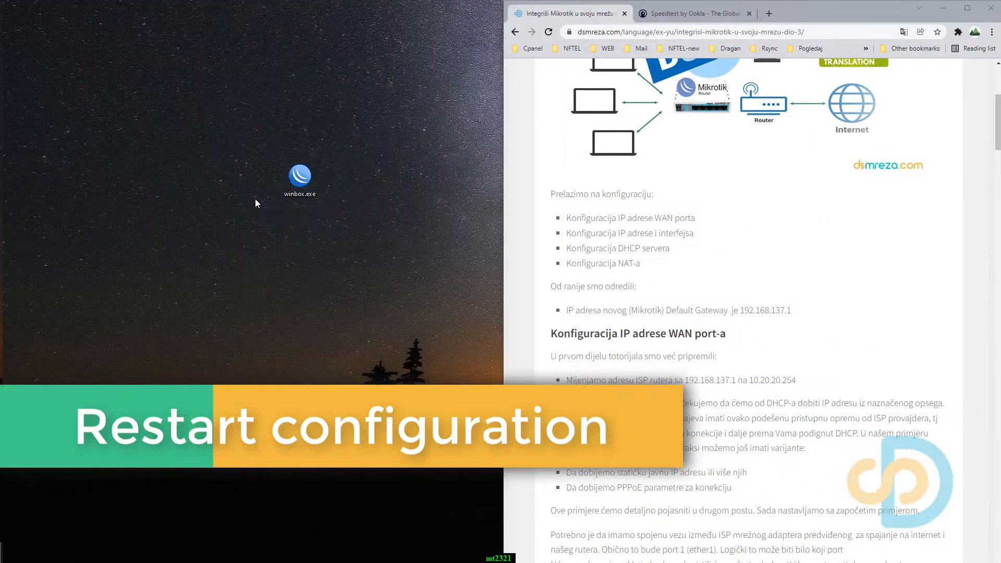
Relaunch WinBox, reconnect to the RB750r2 router by its MAC address, and dock the session window beside the web page.
double_click(300, 180)
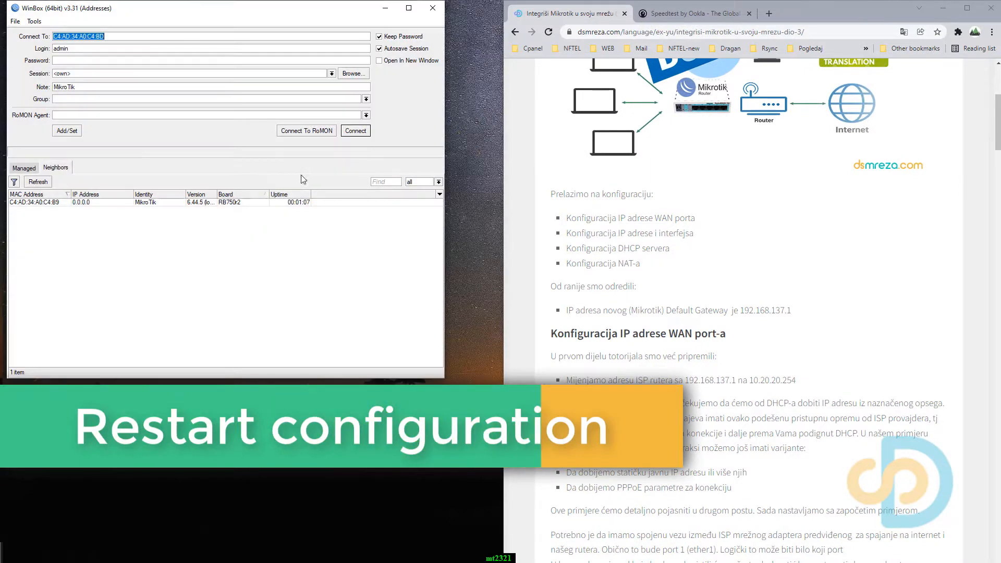
left_click(45, 230)
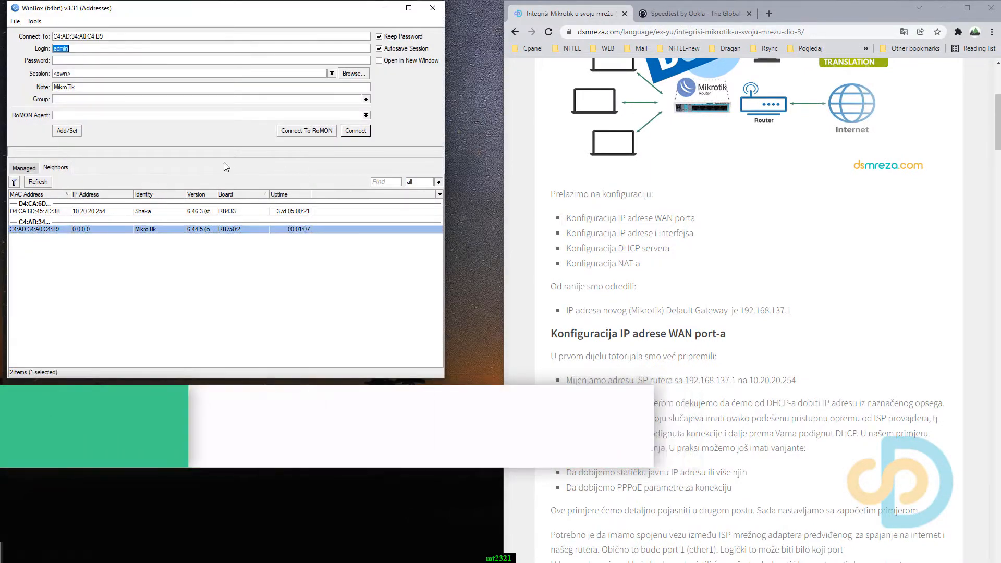
left_click(355, 131)
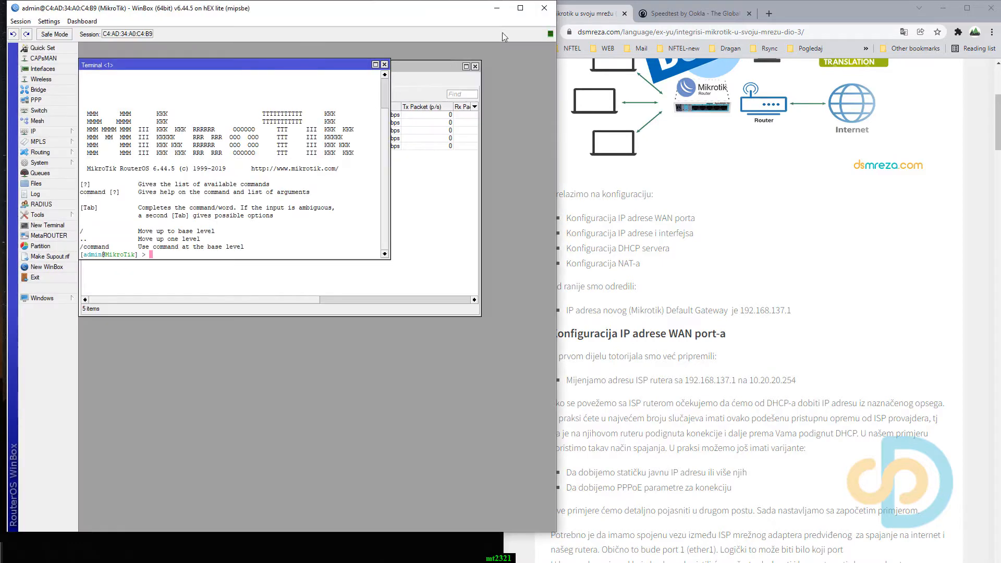
left_click_drag(815, 15, 1000, 19)
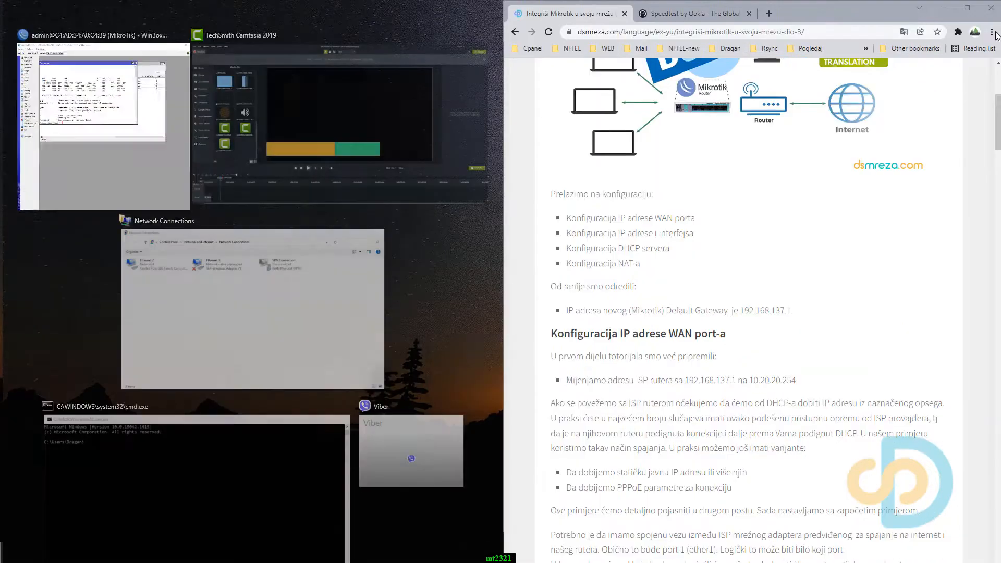
left_click(172, 120)
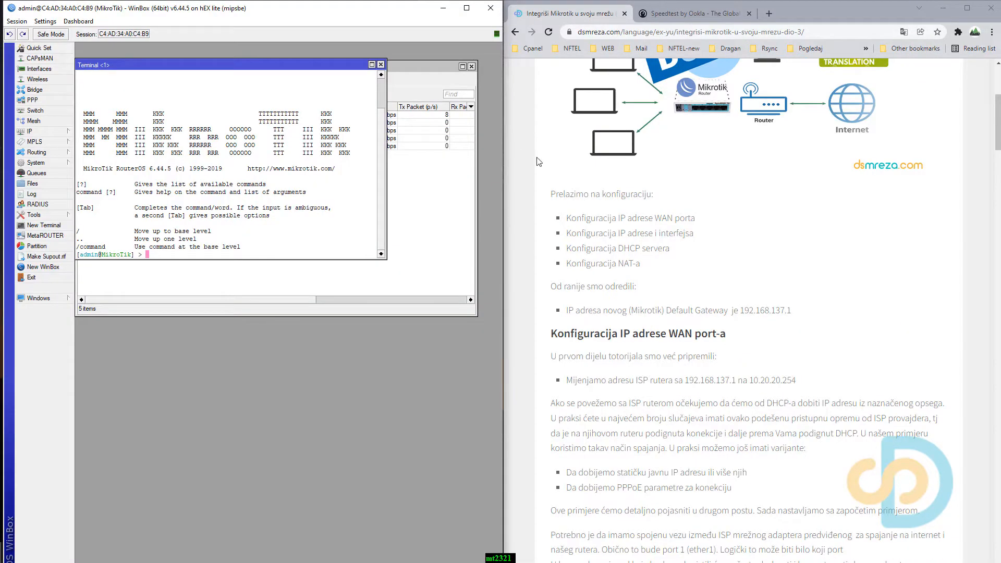
Label the first Ethernet interface by running the tutorial's command "interface ethernet set 0 comment=ISP-WAN" in the terminal.
left_click(631, 308)
scroll(633, 313, "up", 4)
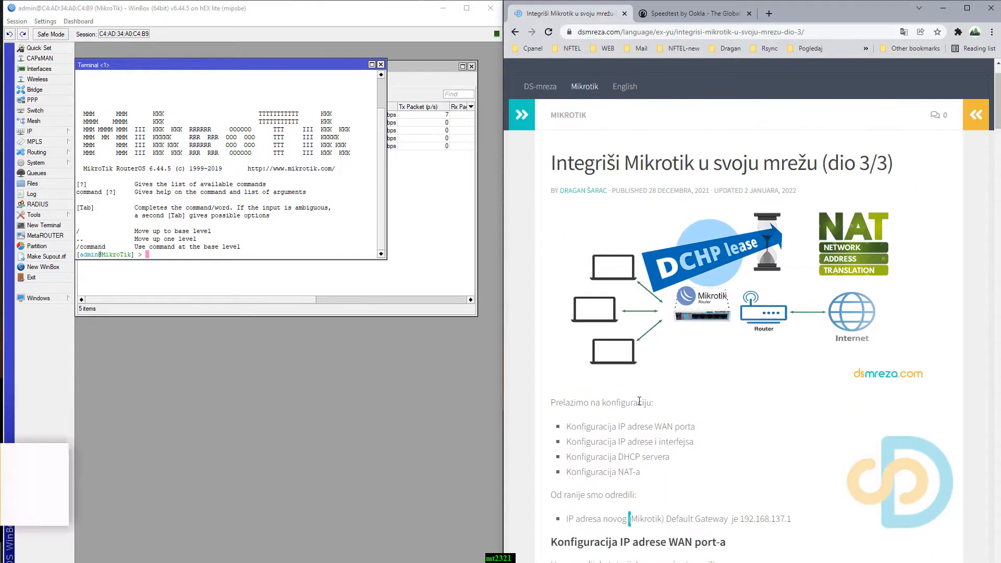
scroll(639, 402, "down", 2)
left_click_drag(255, 65, 261, 185)
scroll(641, 330, "down", 7)
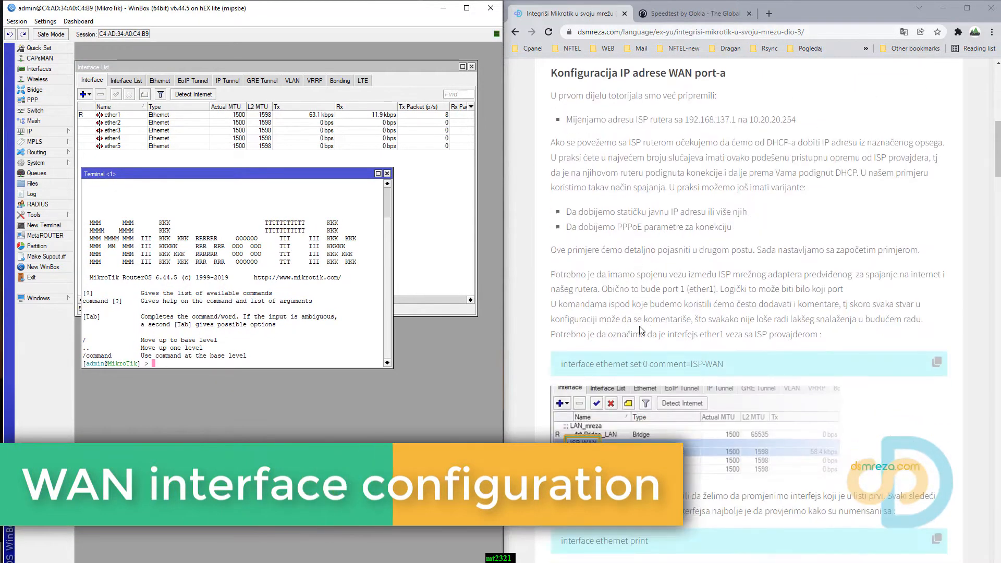
scroll(641, 331, "down", 2)
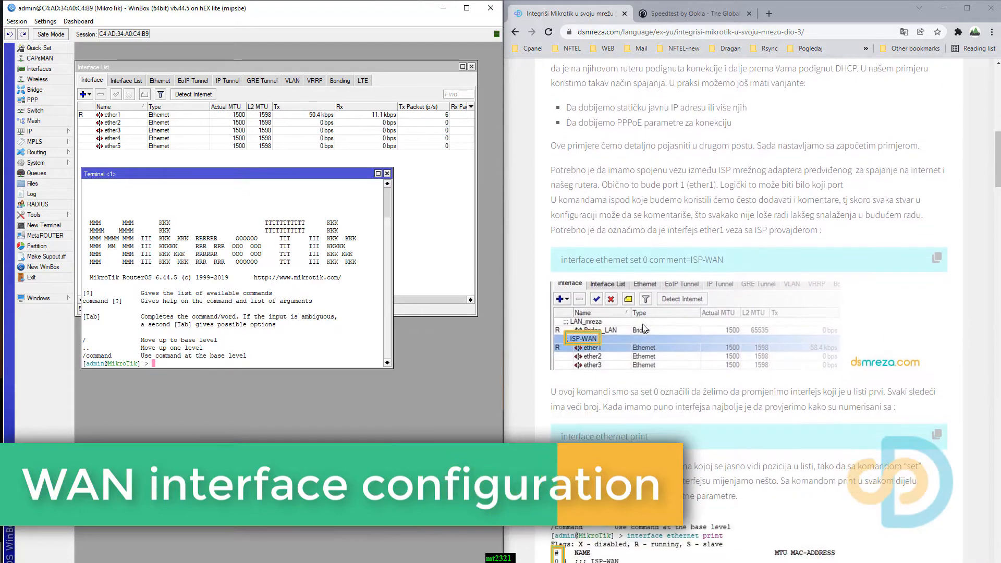
left_click(939, 260)
right_click(260, 349)
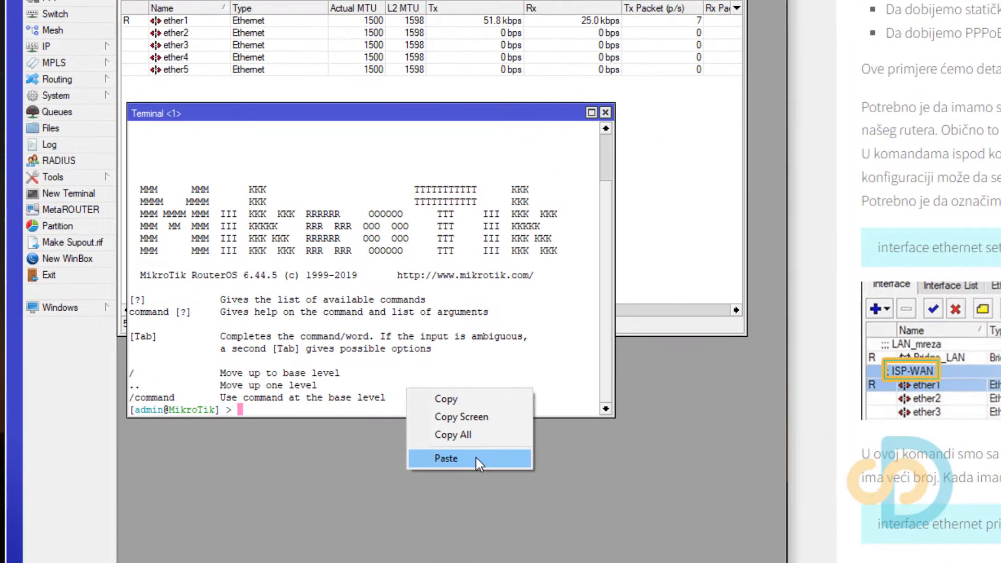
left_click(476, 458)
key("Return")
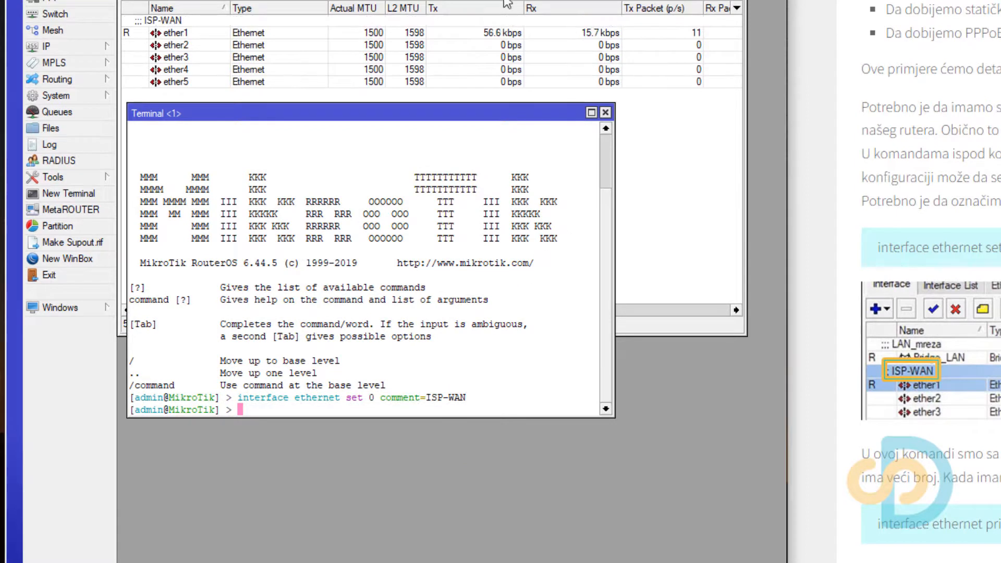
Check the comment in the ether1 interface's properties, leaving it as is.
double_click(237, 20)
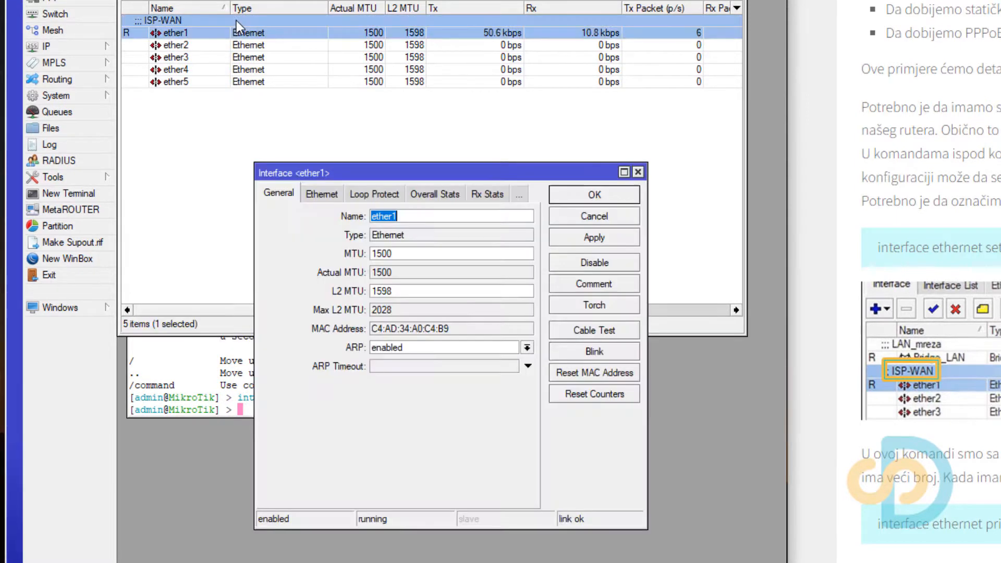
left_click(581, 282)
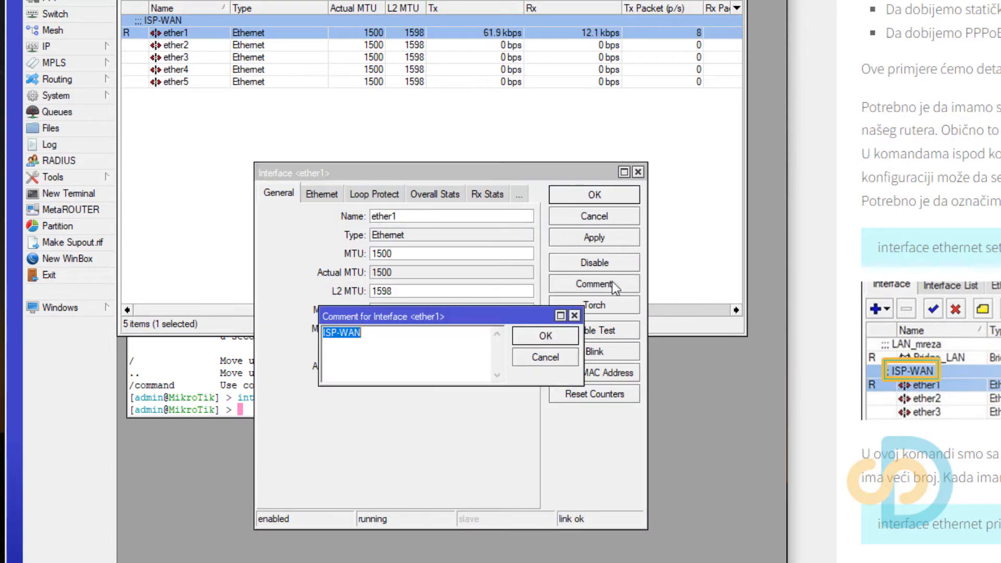
left_click(575, 316)
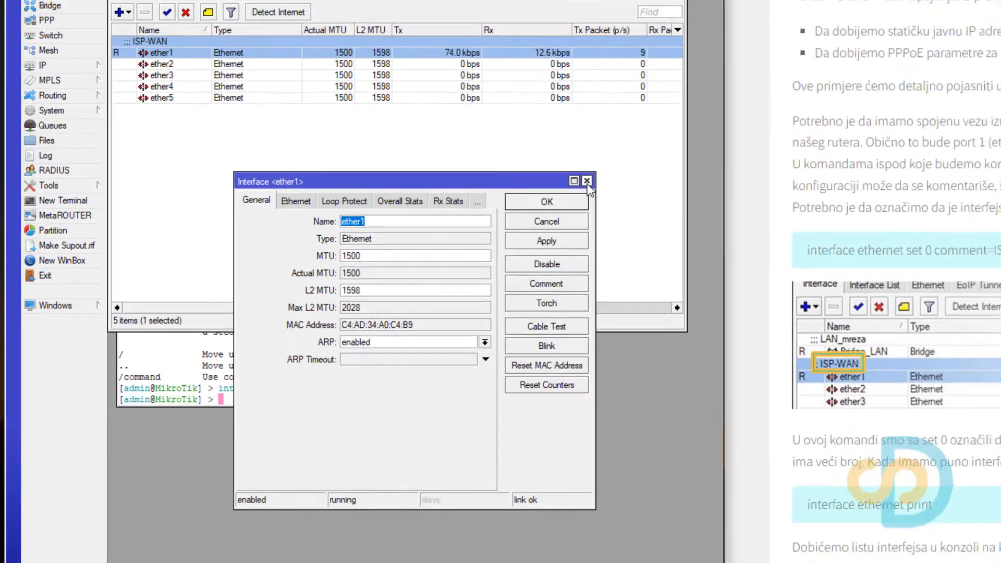
left_click(638, 172)
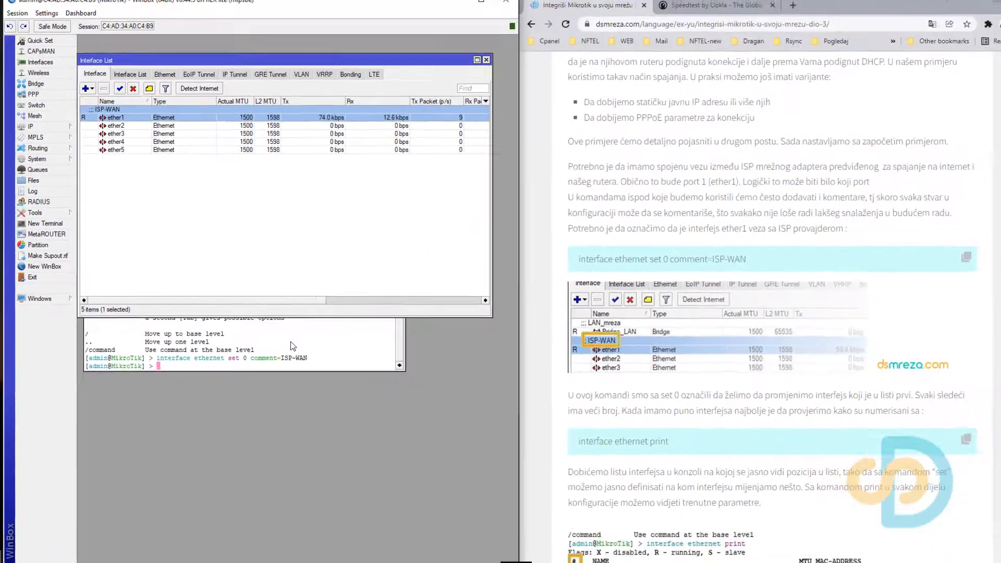
Make ether1 a DHCP client by running the tutorial's command "ip dhcp-client add interface=ether1 disabled=no" in the terminal.
left_click(441, 378)
scroll(647, 371, "down", 7)
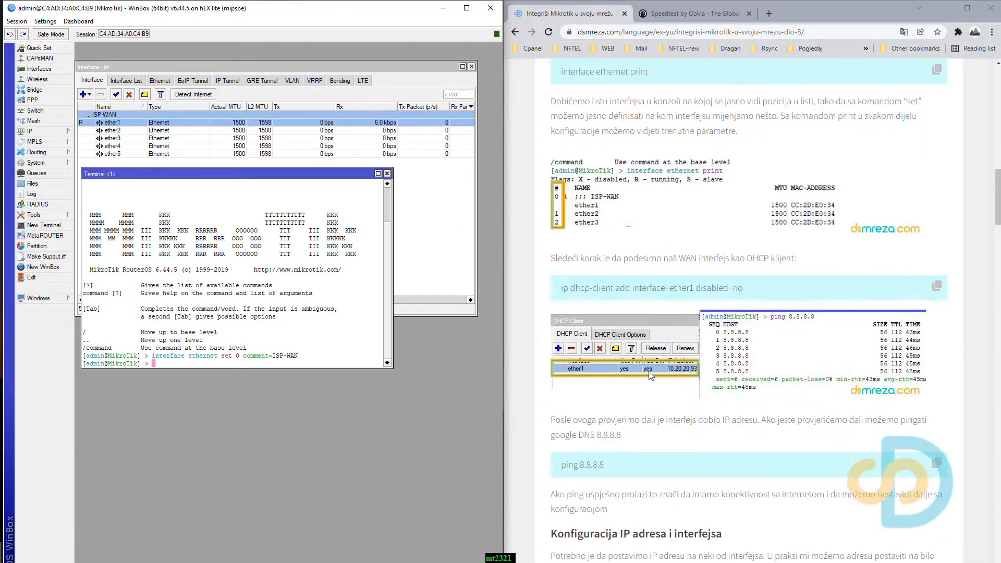
scroll(938, 245, "down", 1)
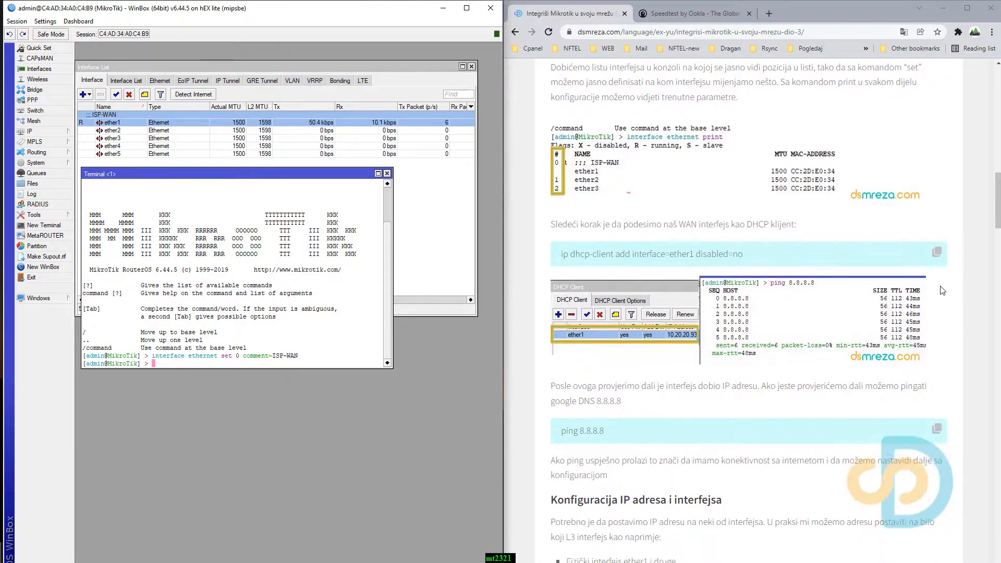
left_click(938, 240)
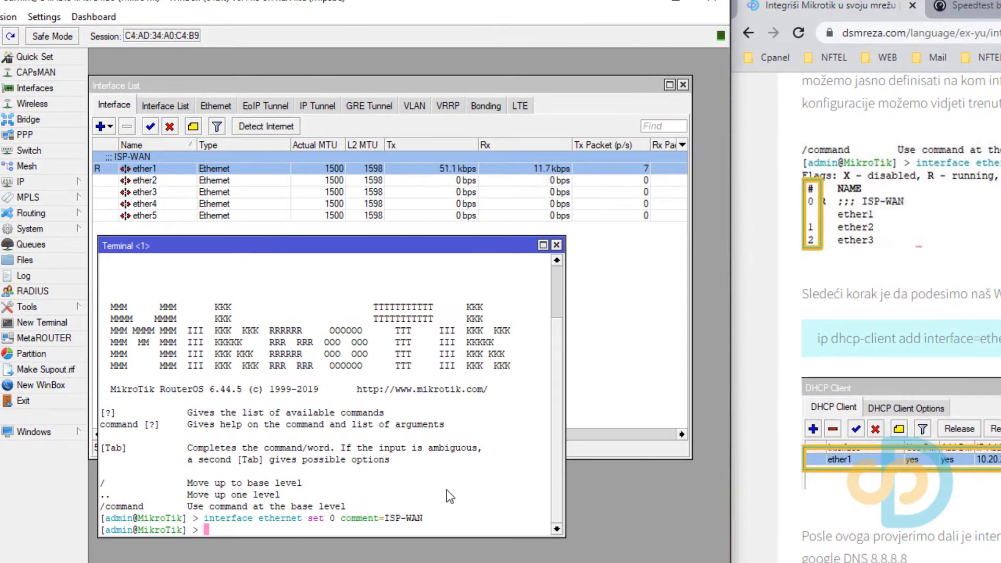
right_click(447, 490)
left_click(501, 545)
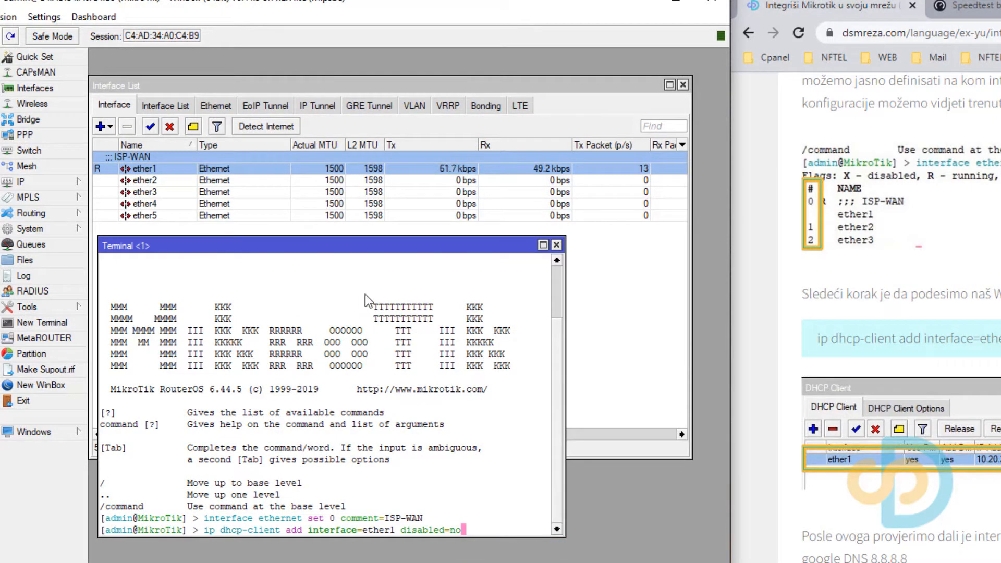
left_click_drag(334, 248, 371, 399)
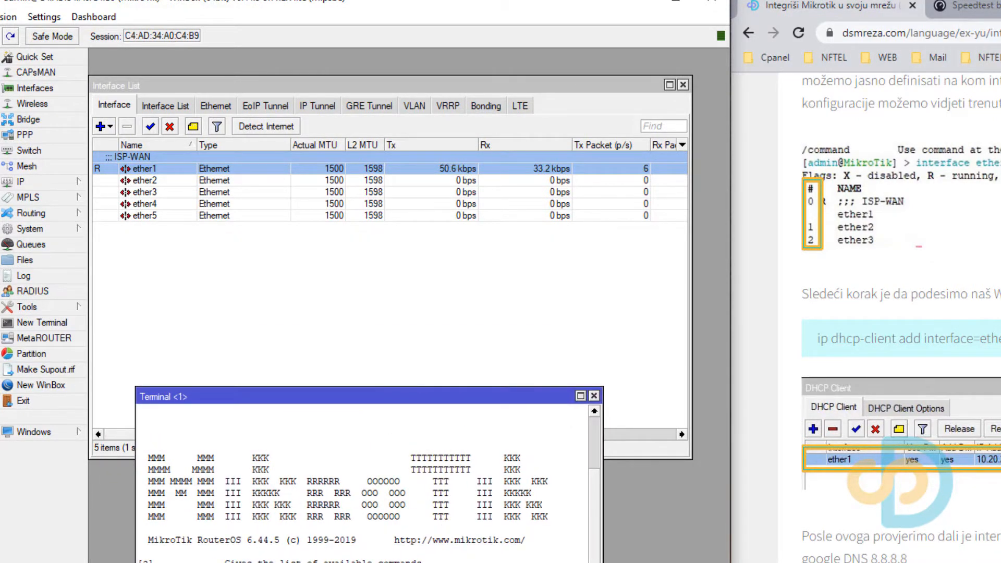
key("Return")
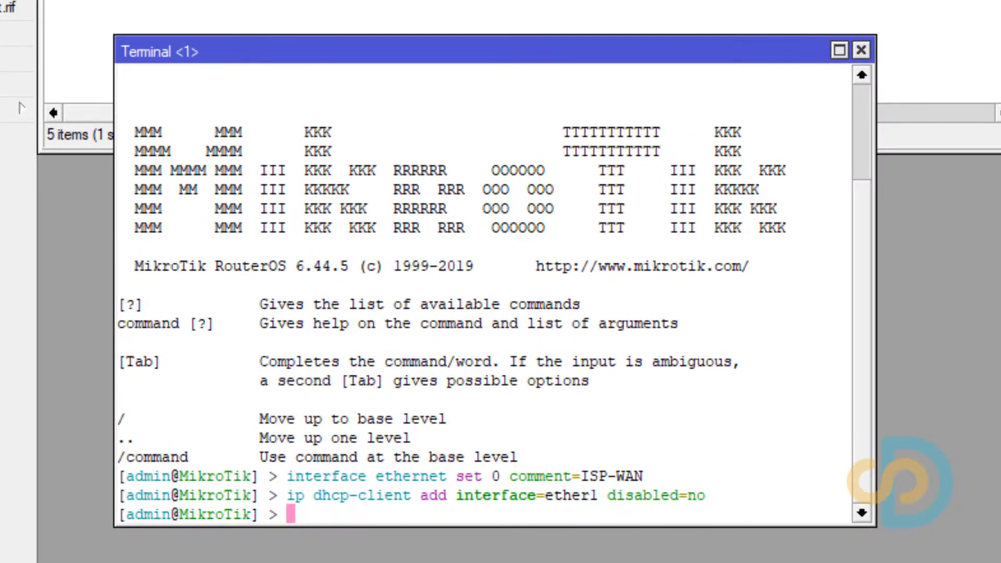
Close the interface list and inspect the ether1 entry in the DHCP client list for its assigned address and settings.
left_click(470, 49)
left_click(51, 131)
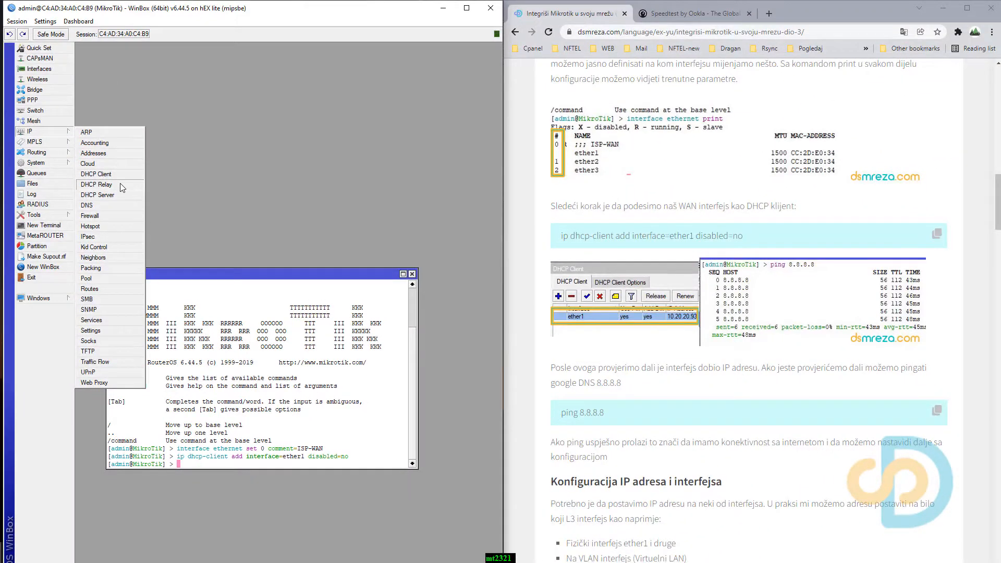
left_click(120, 177)
left_click_drag(271, 220, 251, 61)
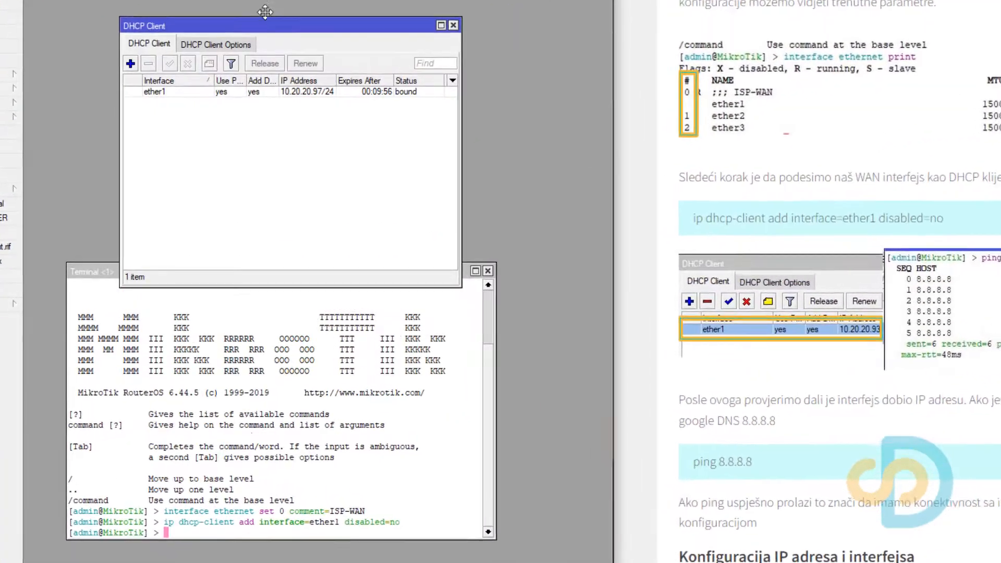
left_click(296, 31)
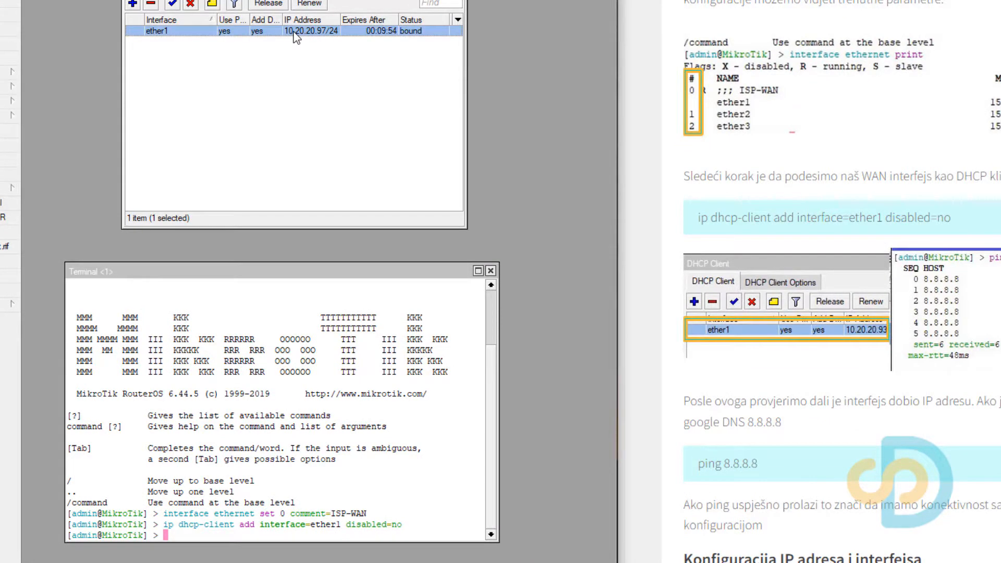
double_click(294, 32)
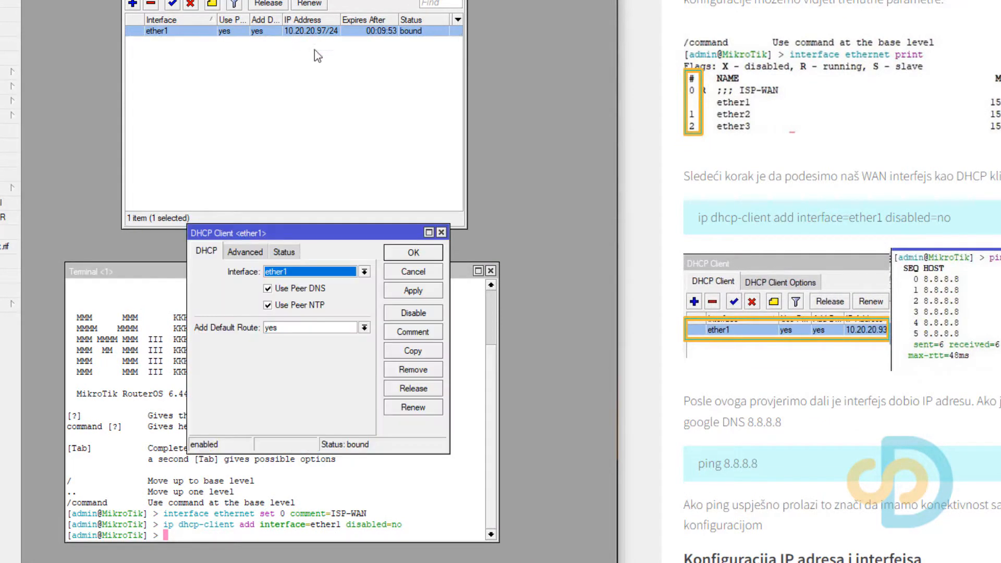
left_click(441, 233)
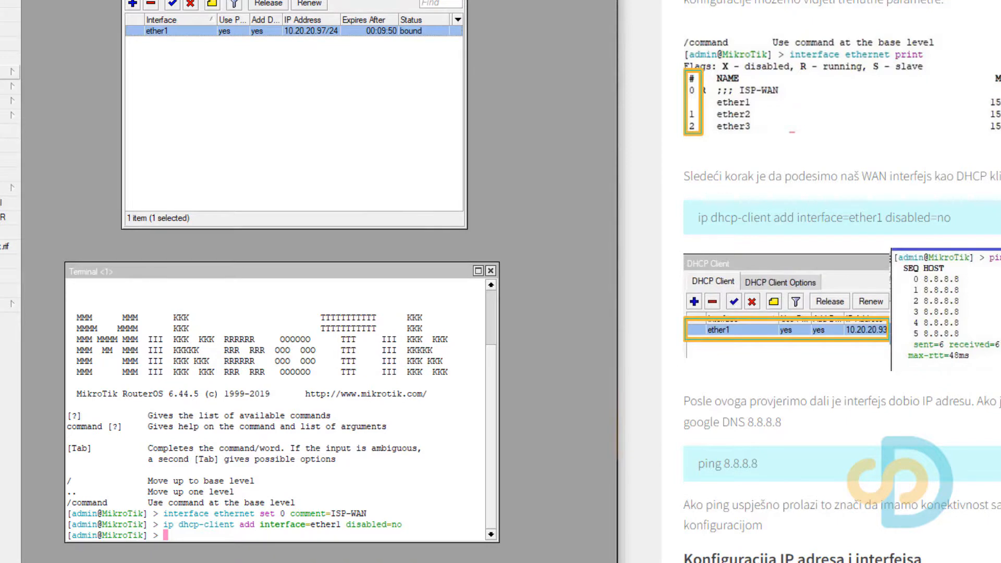
Check the router's IP address list for the dynamic address on ether1.
left_click(12, 71)
left_click(68, 103)
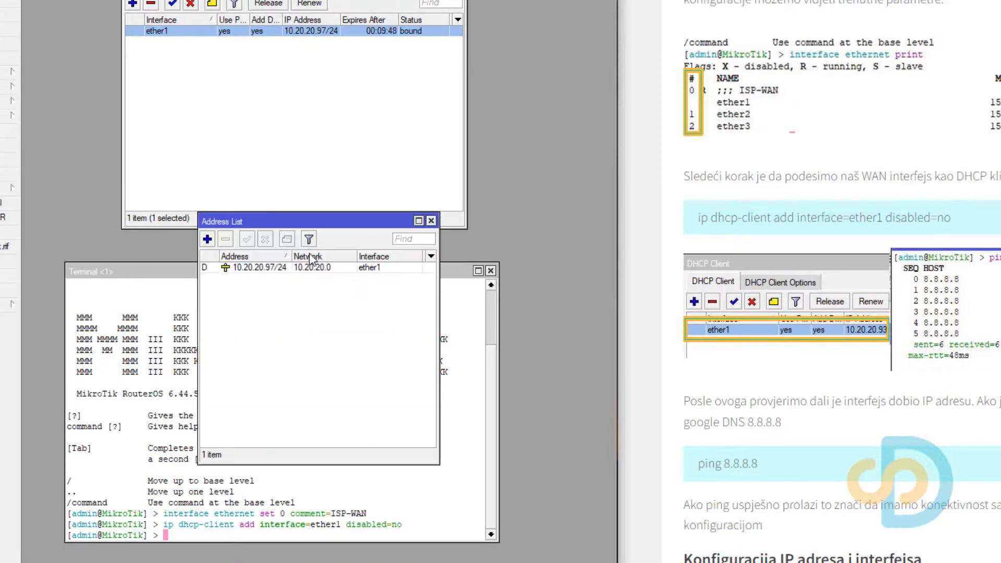
left_click(283, 268)
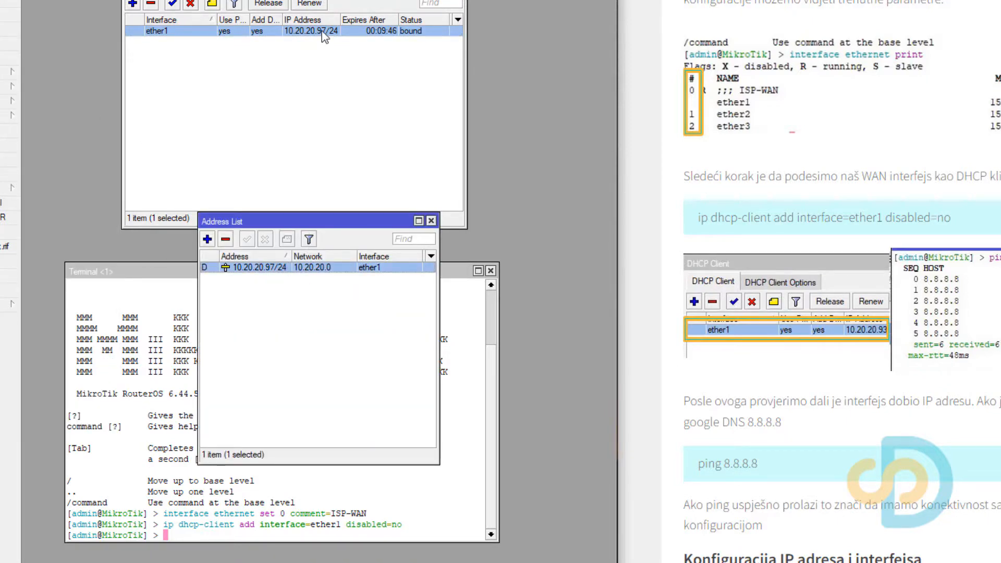
left_click(432, 221)
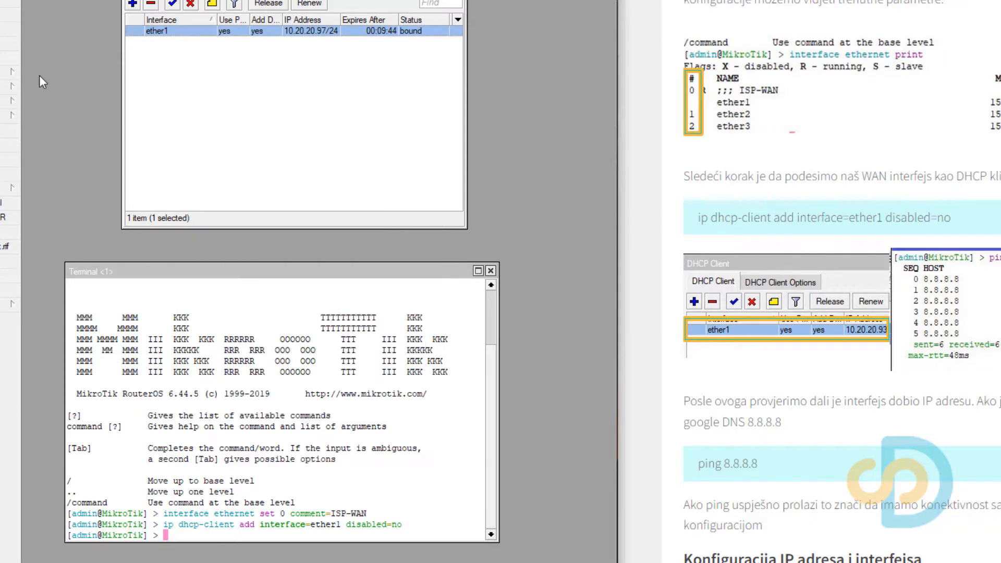
Check the router's route list for the default route through ether1.
left_click(12, 72)
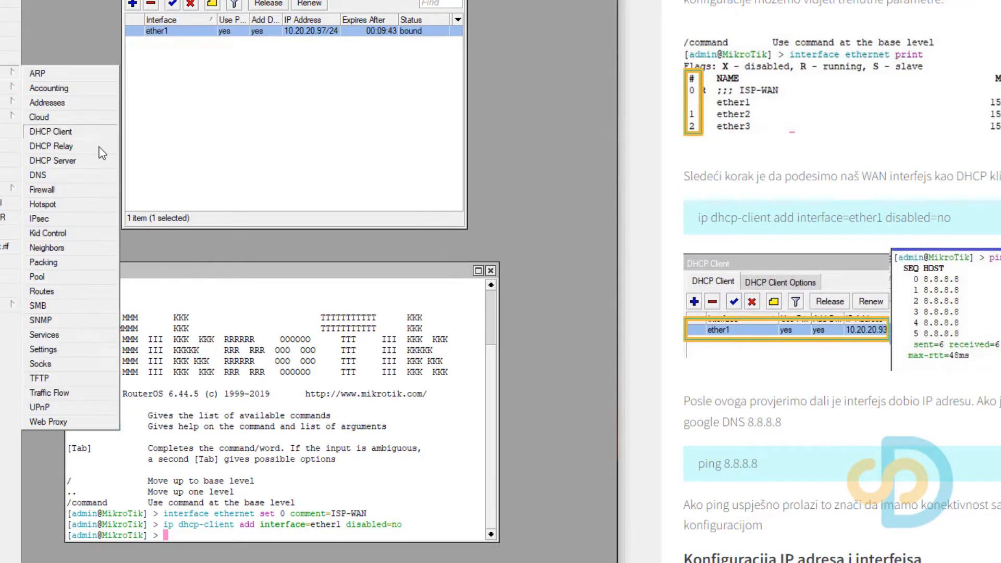
left_click(62, 290)
left_click(216, 279)
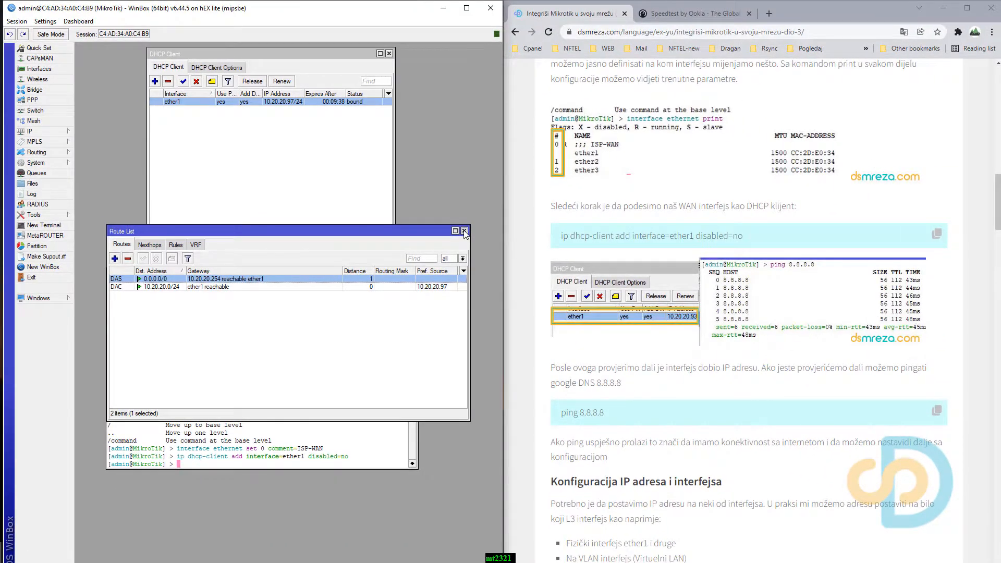
left_click(464, 231)
Test internet connectivity by running the tutorial's command "ping 8.8.8.8" in the terminal, and stop it after several replies.
scroll(625, 261, "down", 3)
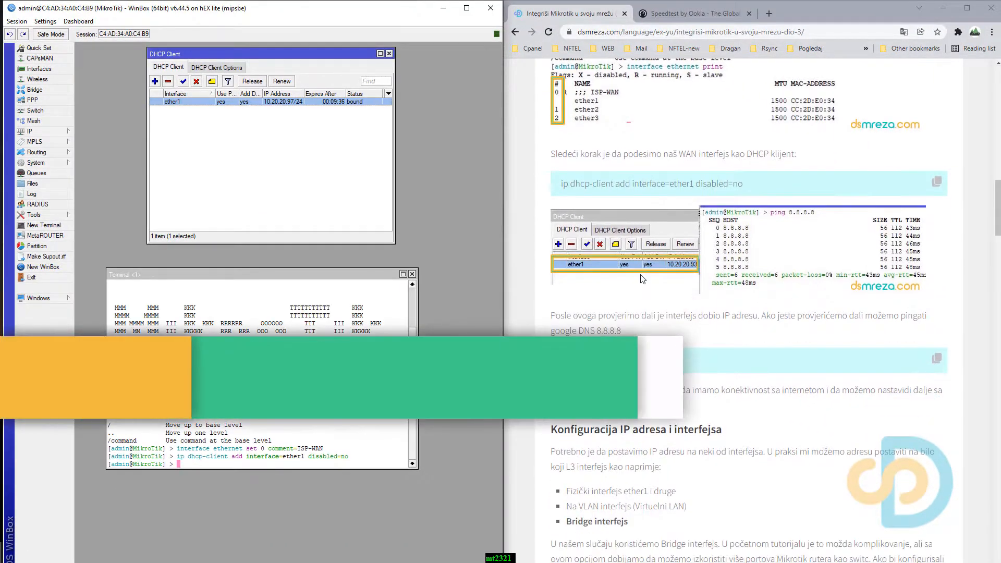
left_click(937, 255)
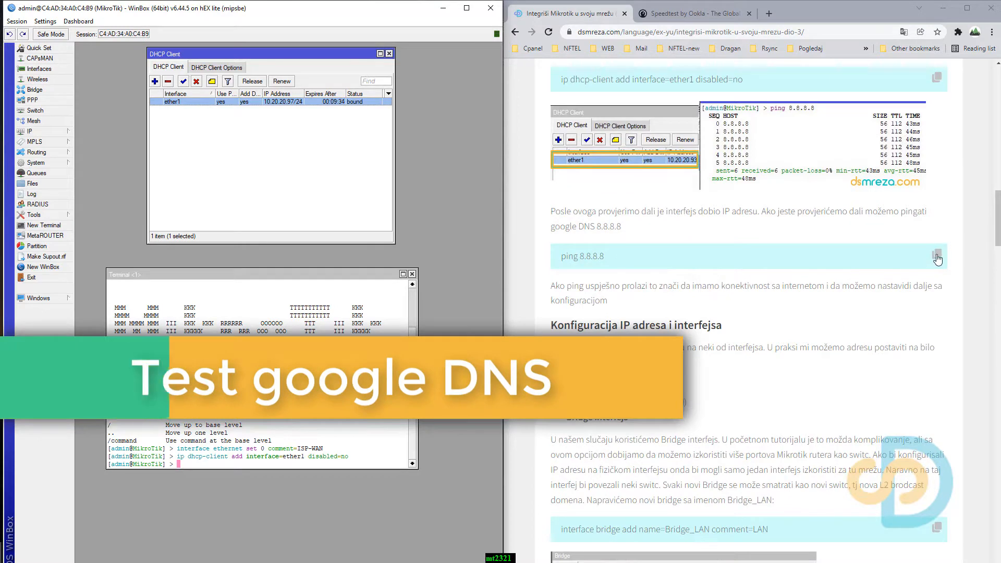
right_click(286, 424)
left_click(311, 466)
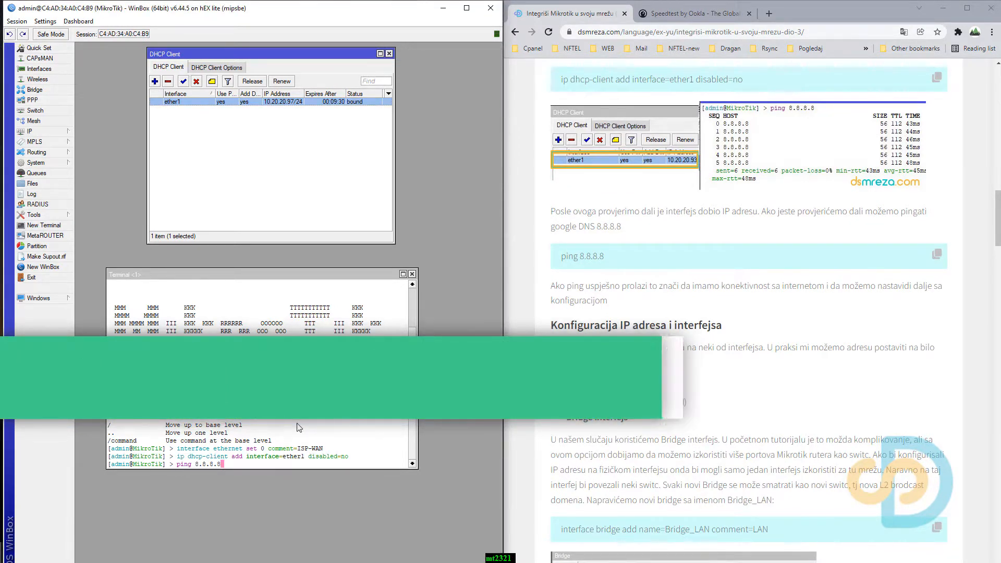
left_click(377, 246)
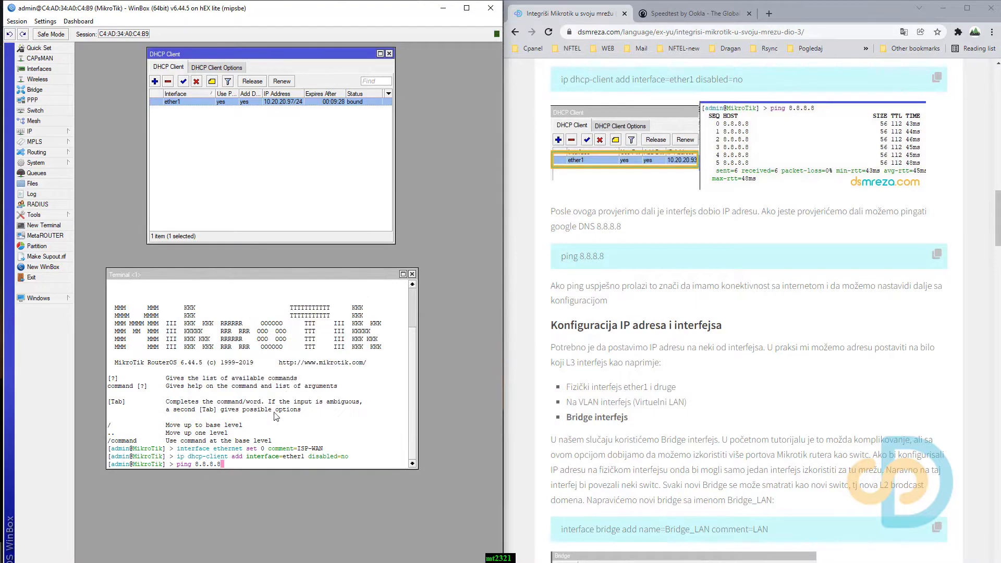
left_click(264, 433)
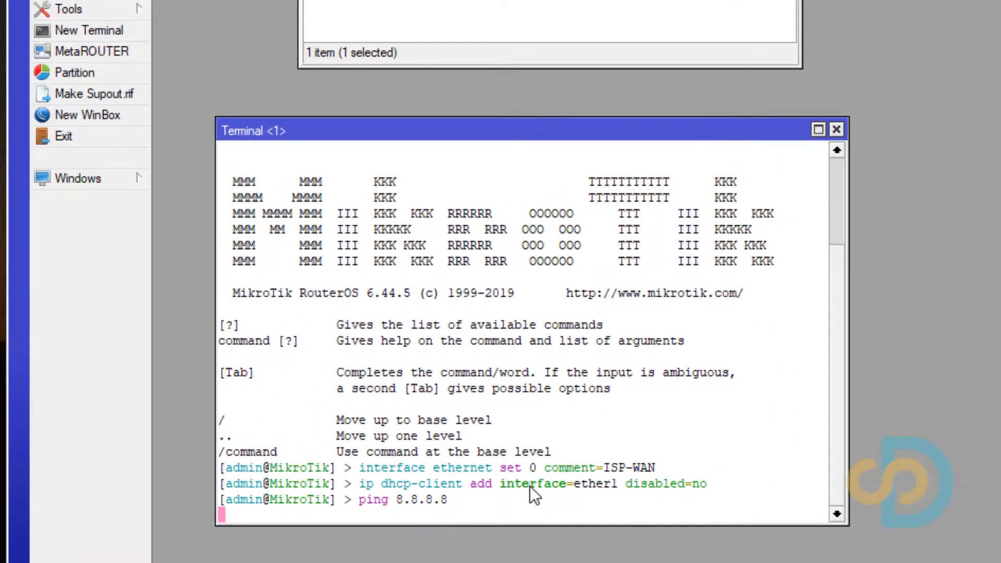
key("Return")
left_click_drag(543, 134, 538, 79)
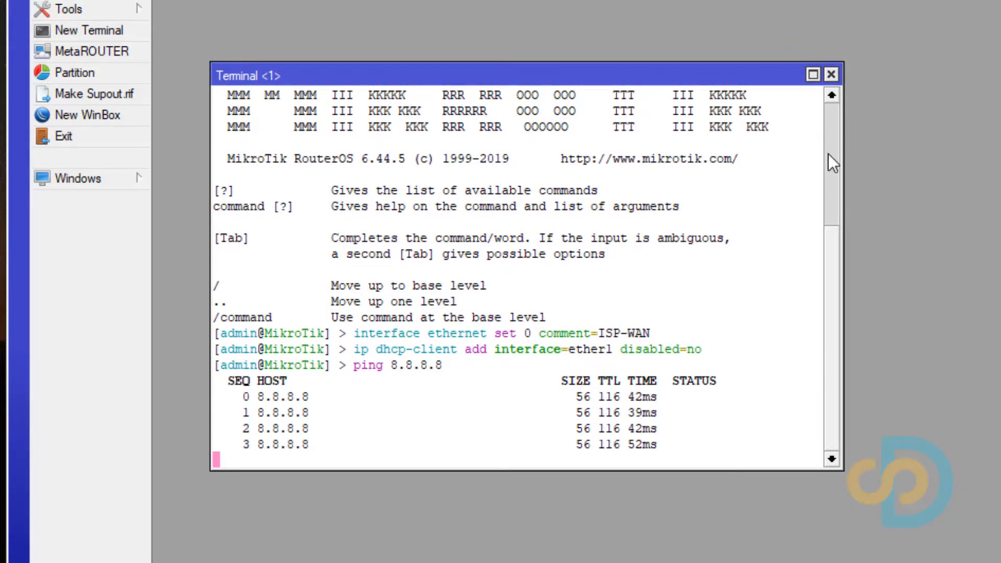
key("ctrl+c")
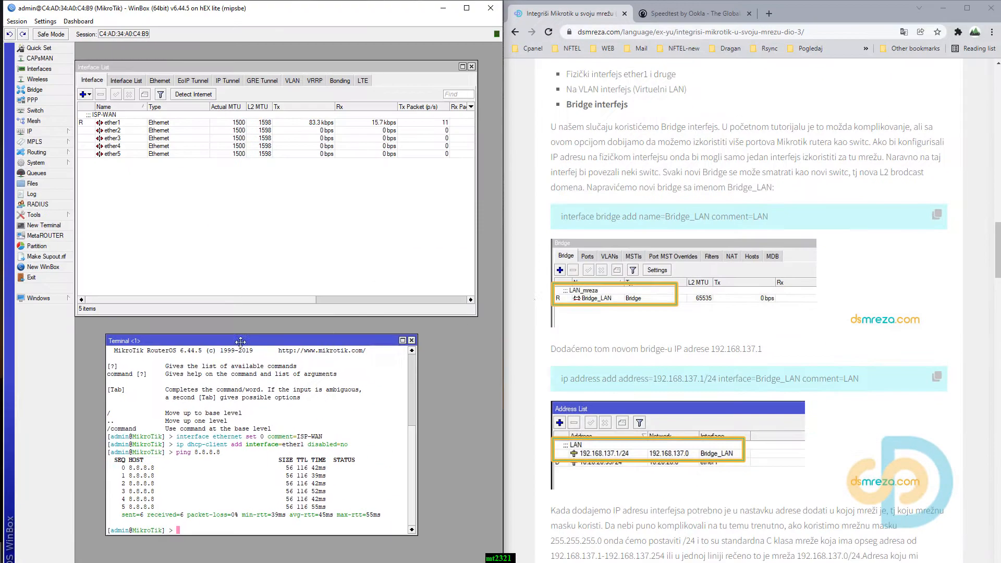
Create the LAN bridge by running the tutorial's command "interface bridge add name=Bridge_LAN comment=LAN" in the terminal.
left_click_drag(240, 342, 237, 339)
scroll(622, 328, "down", 1)
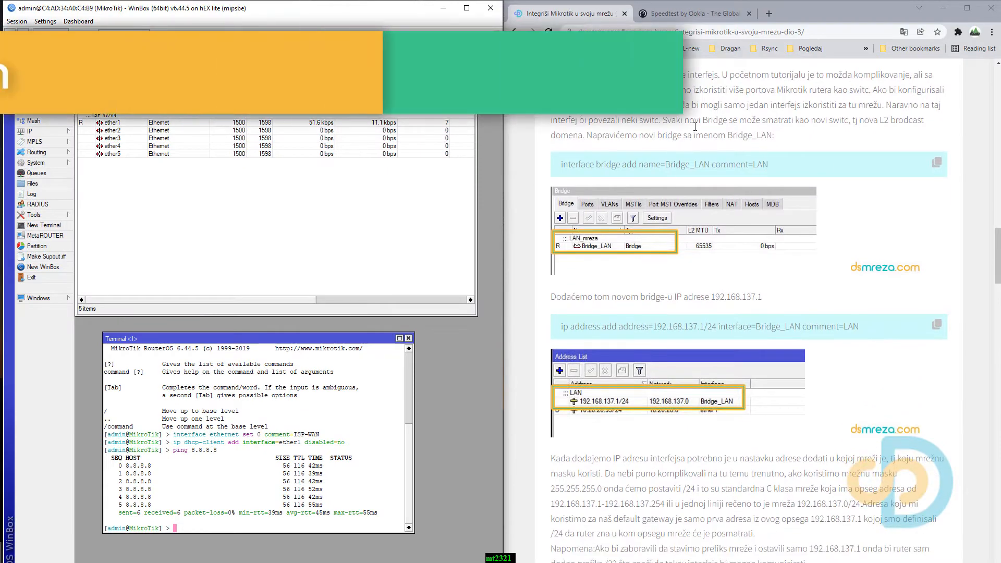
left_click(937, 165)
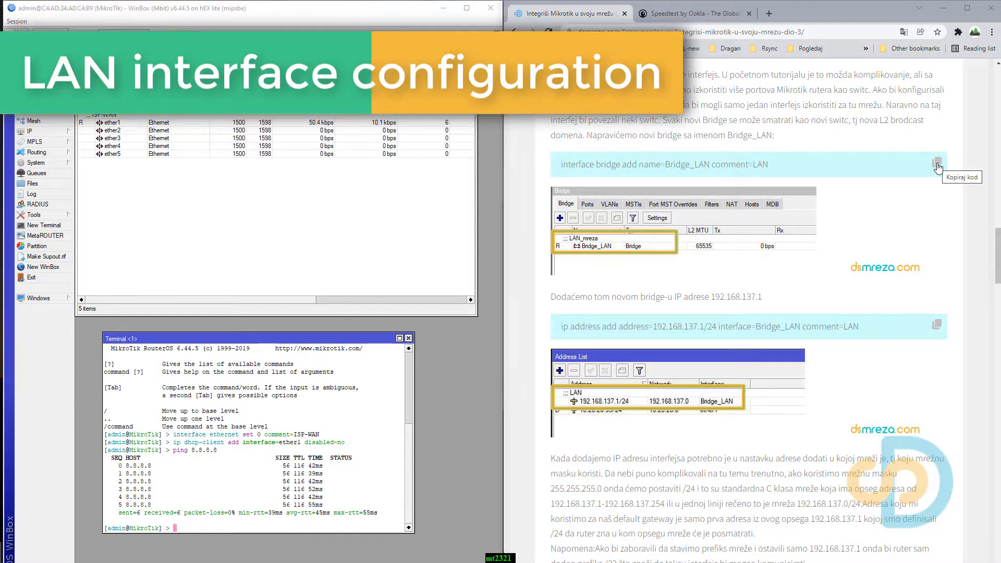
right_click(250, 524)
left_click(264, 472)
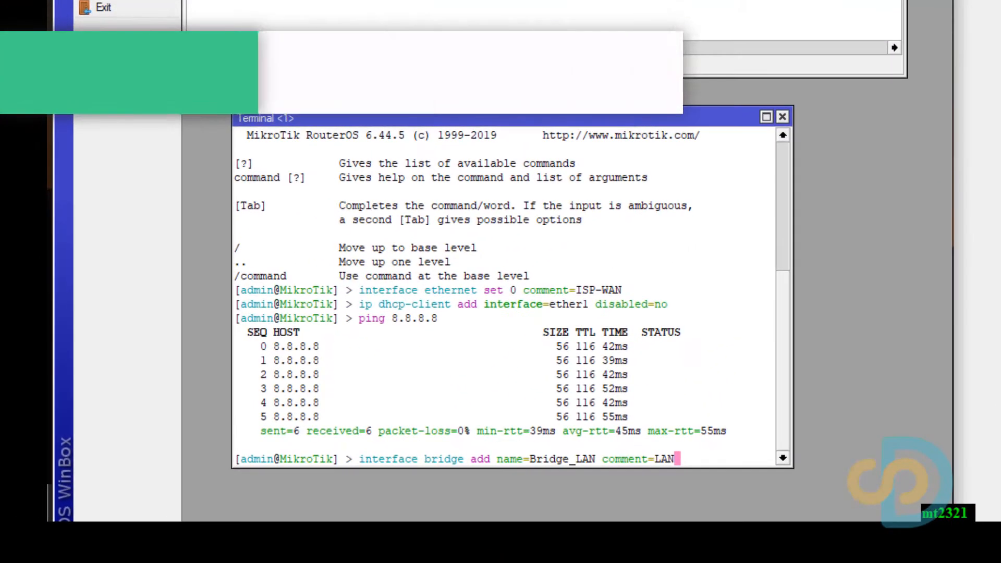
key("Return")
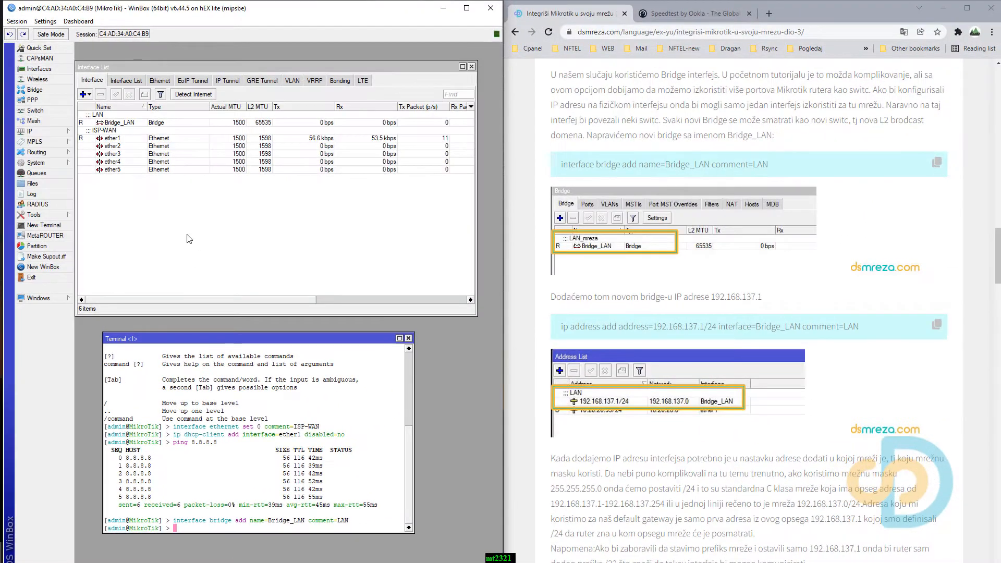
Check the Bridge_LAN entry in the interface list and in the router's bridge list.
left_click(137, 123)
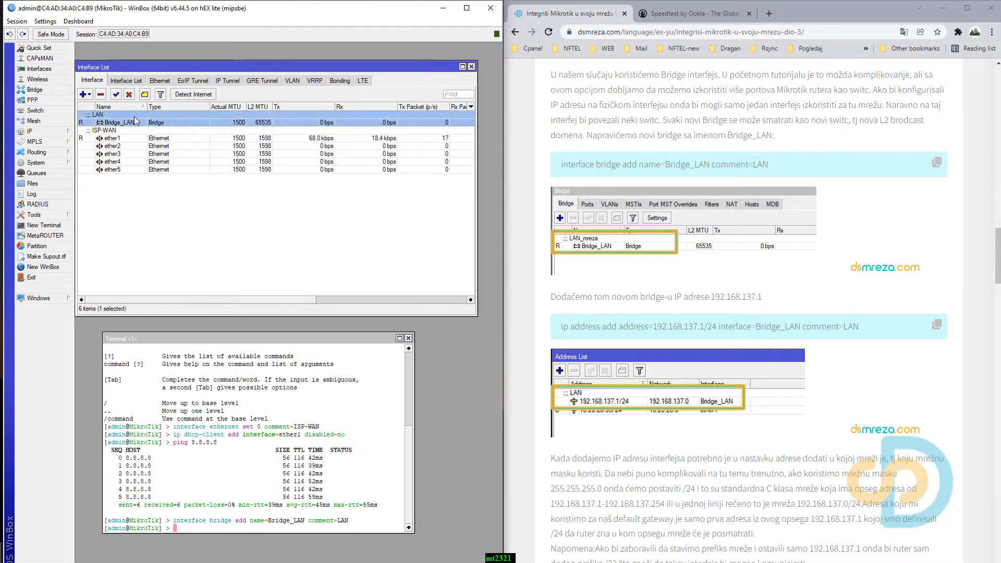
left_click(36, 91)
left_click_drag(164, 235, 194, 74)
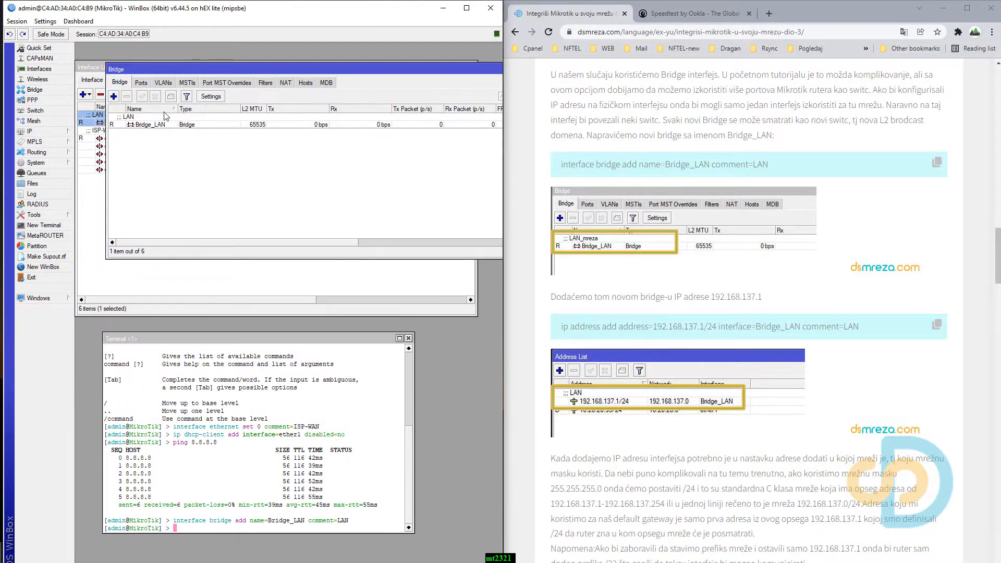
left_click(162, 121)
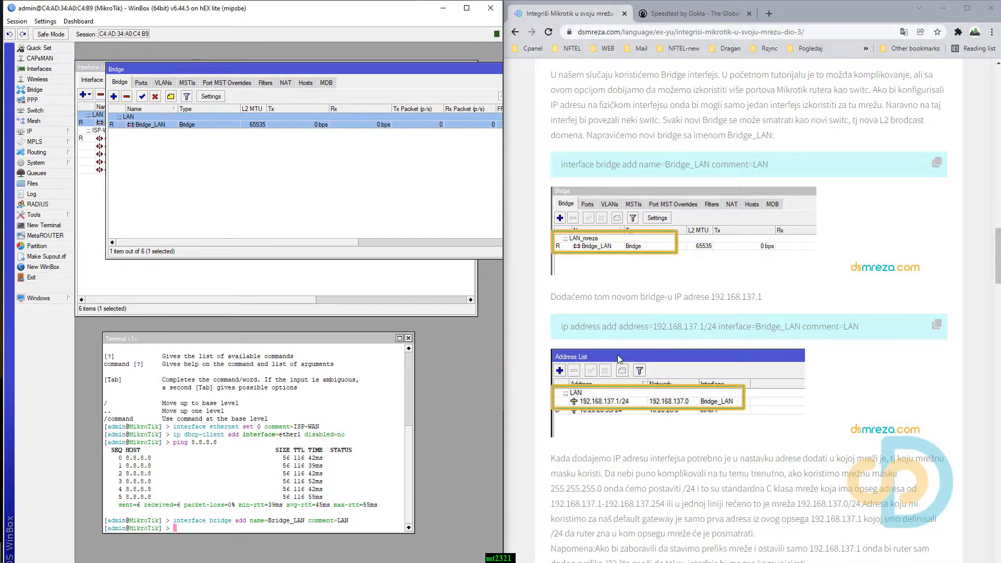
Assign the bridge its IP address by running "ip address add address=192.168.137.1/24 interface=Bridge_LAN comment=LAN" in a widened terminal.
scroll(617, 319, "down", 2)
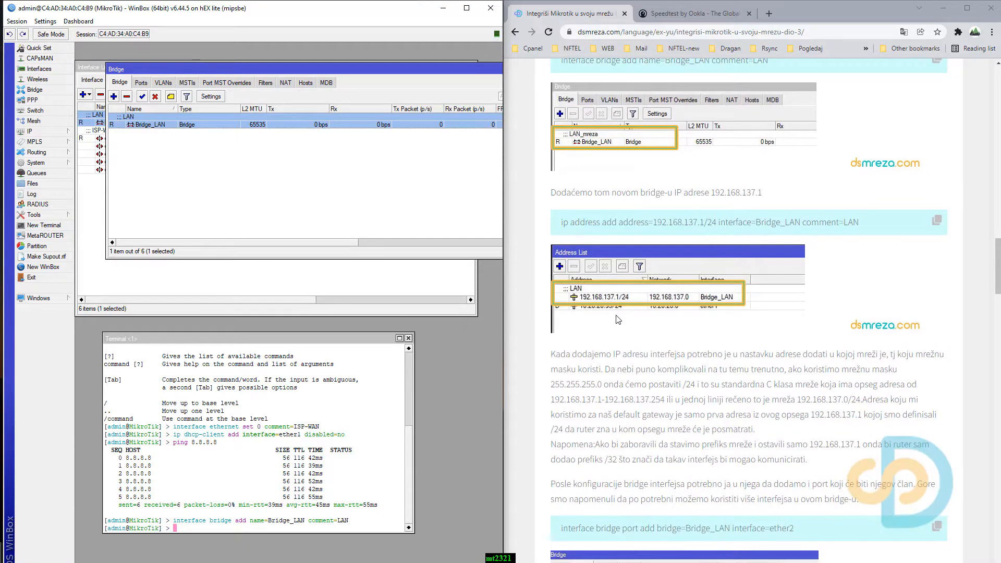
left_click(938, 220)
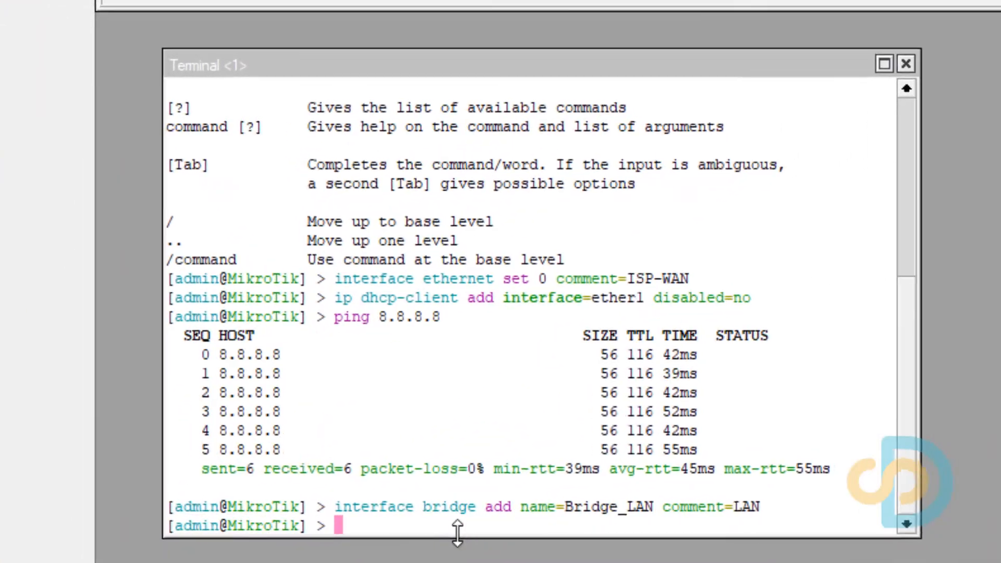
right_click(458, 514)
left_click(519, 562)
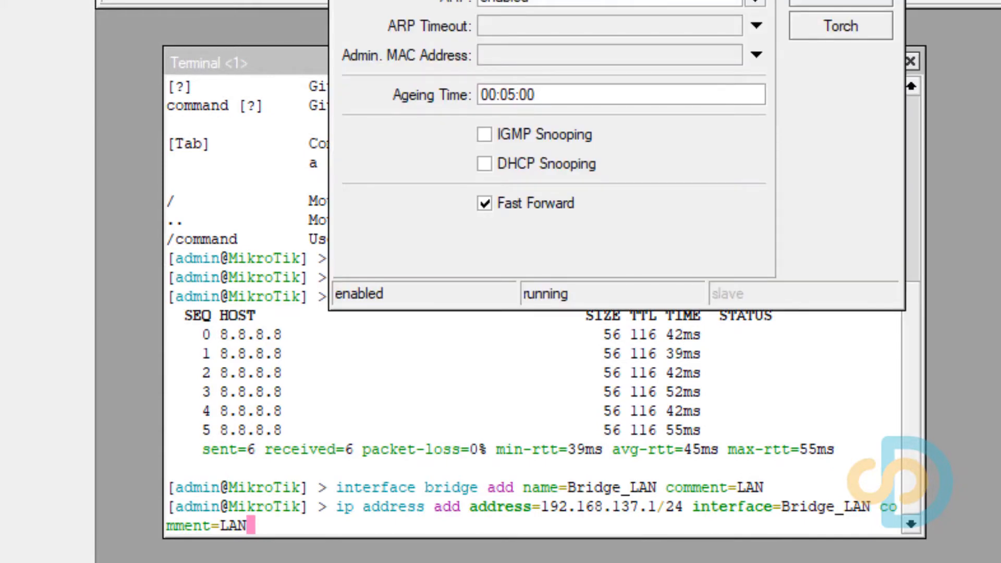
key("Escape")
left_click(483, 529)
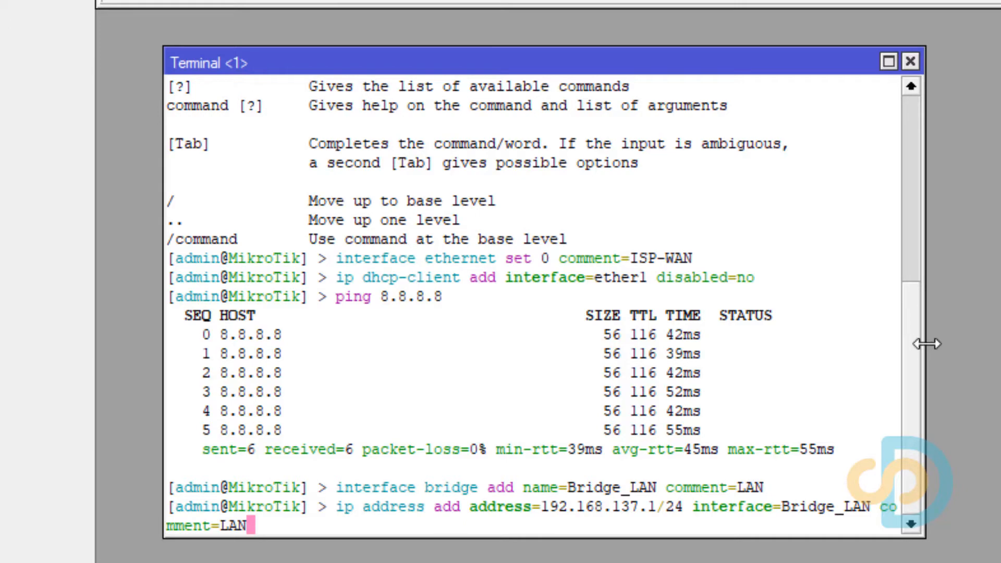
left_click_drag(924, 342, 999, 342)
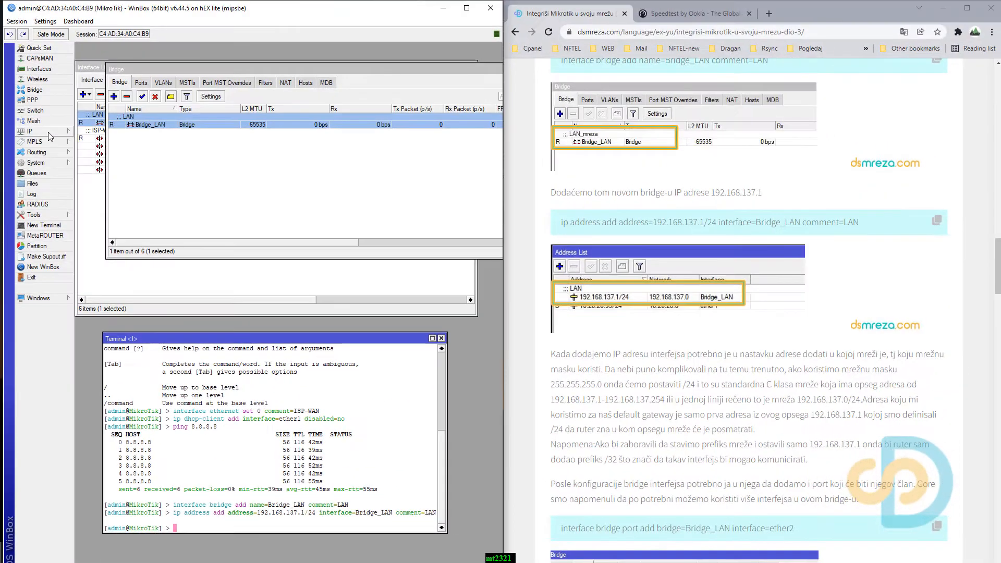
Check the router's IP address list for the Bridge_LAN address entry, and close the list.
left_click(49, 132)
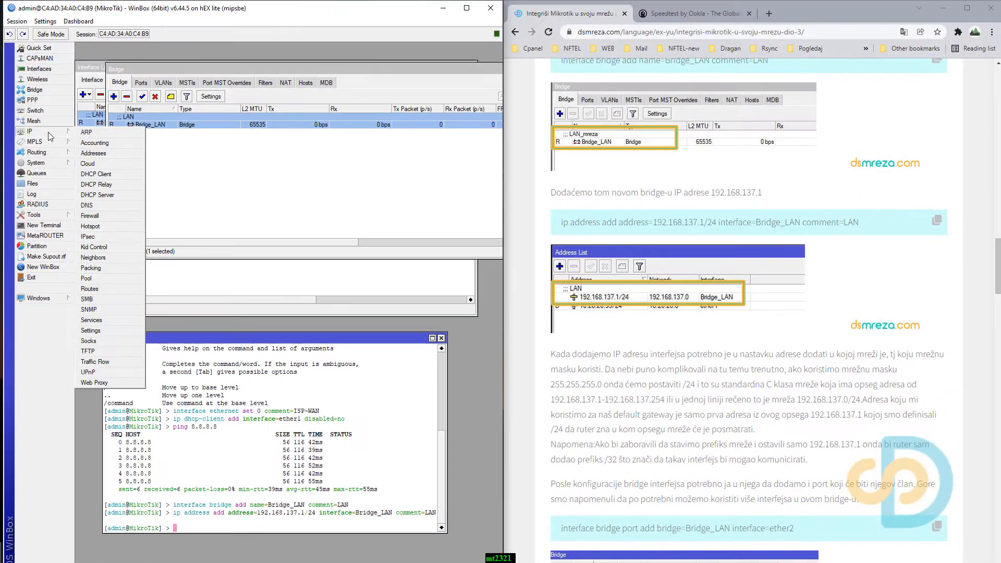
left_click(97, 153)
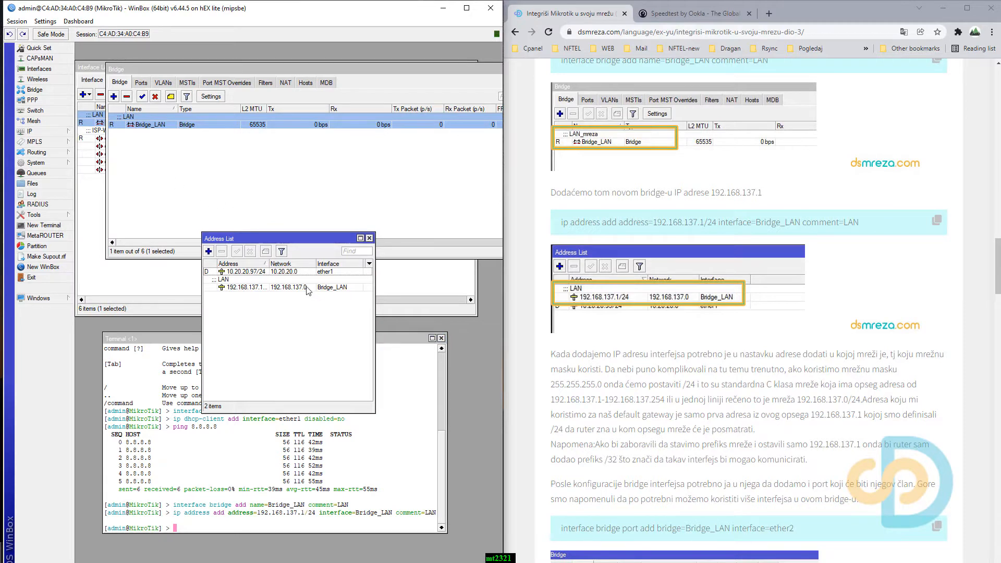
left_click(268, 288)
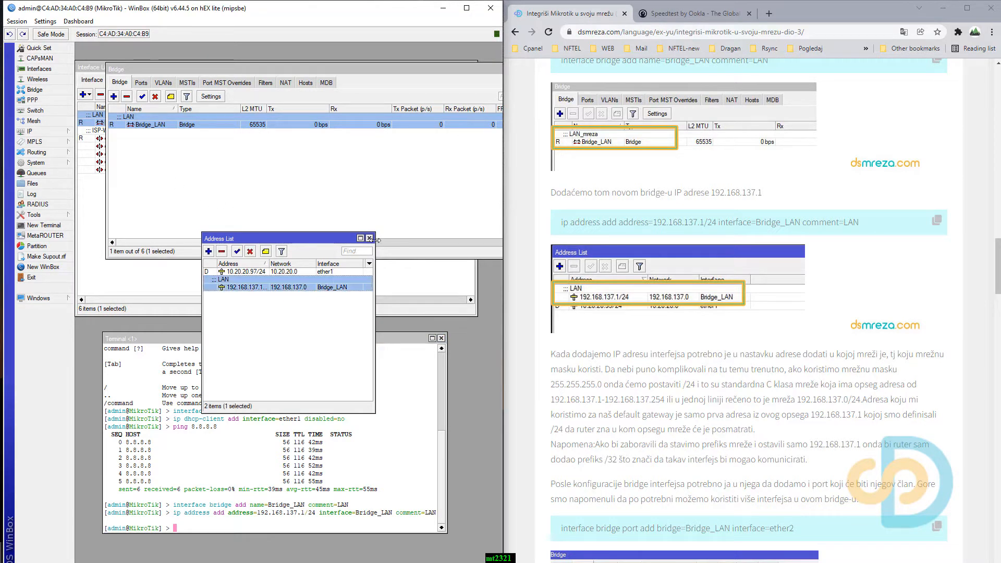
left_click(369, 239)
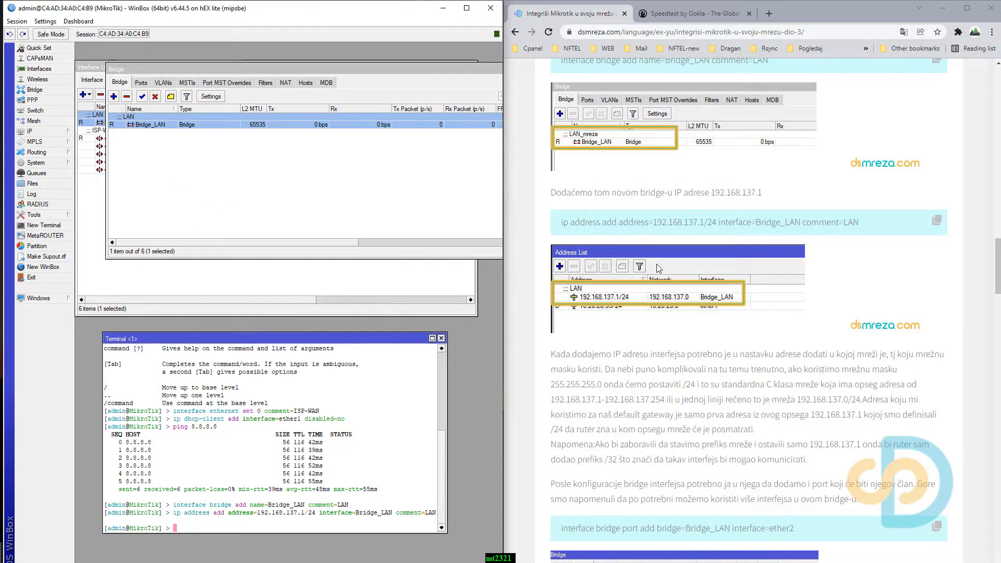
Add ether2 to the bridge by running the tutorial's command "interface bridge port add bridge=Bridge_LAN interface=ether2" in the terminal.
scroll(652, 277, "down", 4)
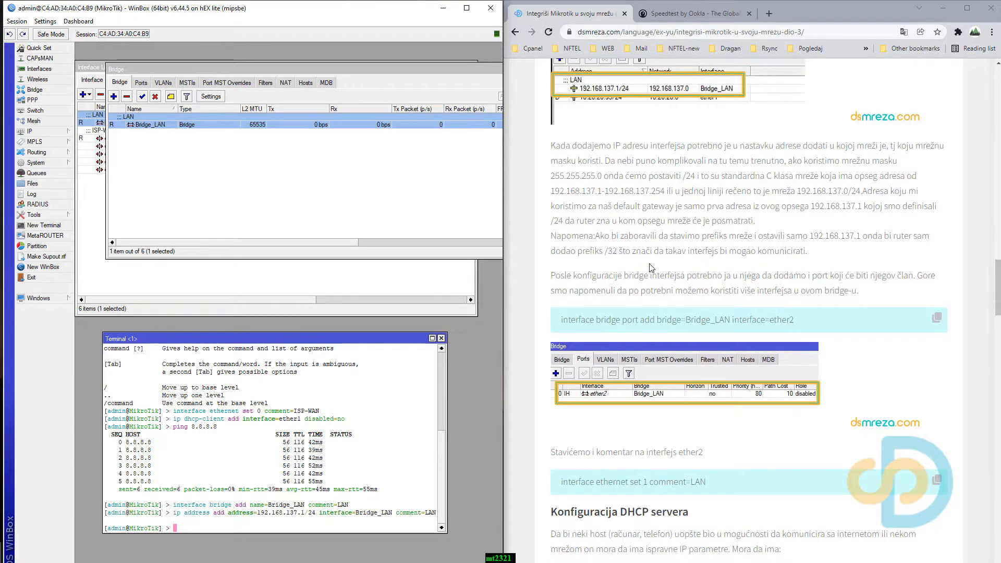
scroll(660, 264, "down", 1)
left_click(943, 269)
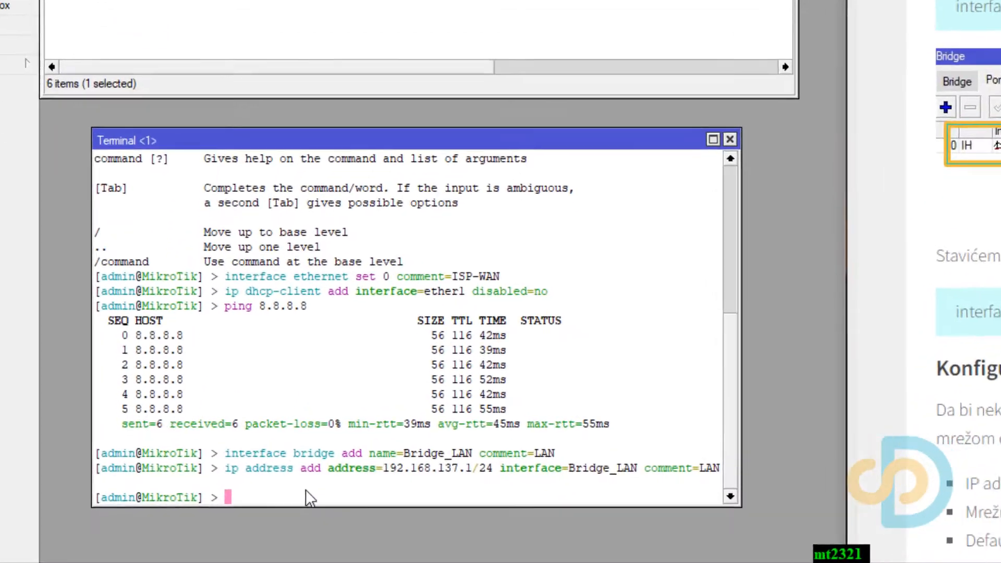
right_click(217, 525)
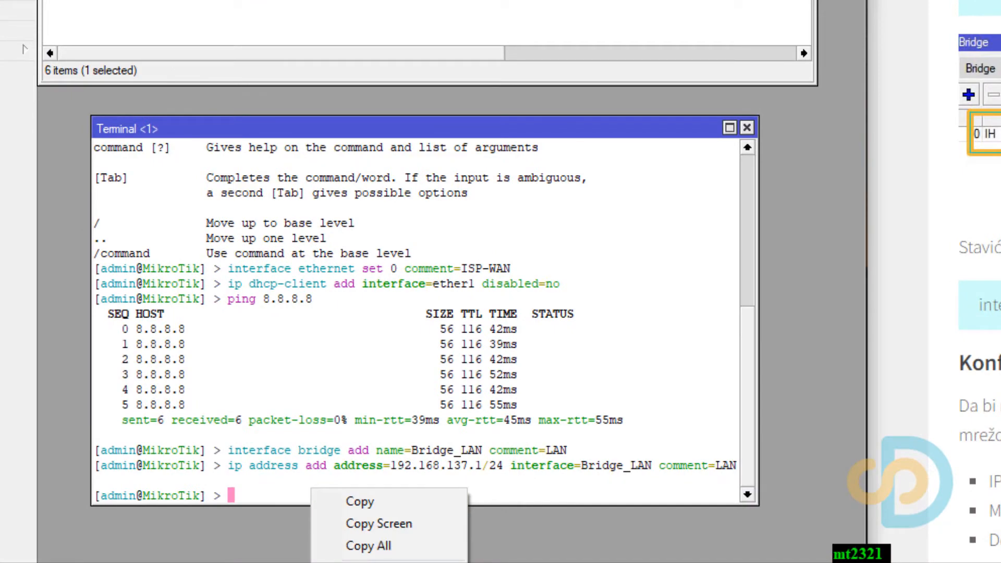
left_click(368, 561)
key("Return")
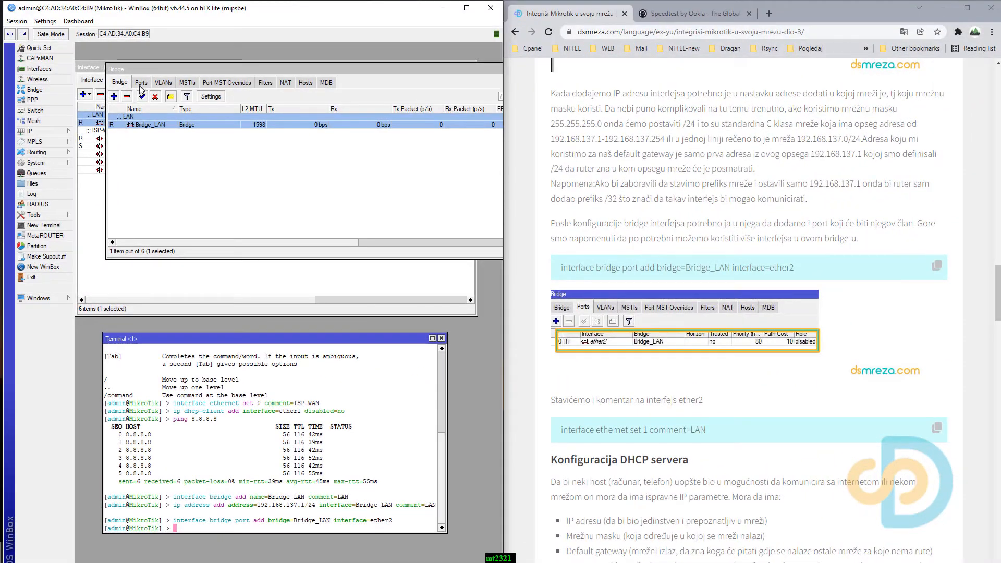
Inspect the ether2 entry and its settings in the bridge's port list, and close the bridge window.
left_click(142, 82)
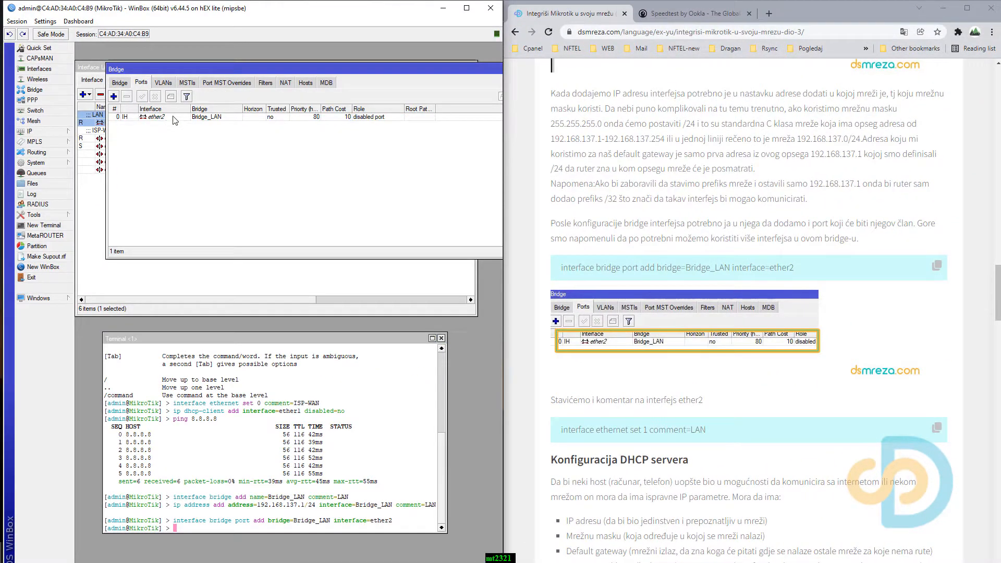
left_click(184, 117)
double_click(220, 117)
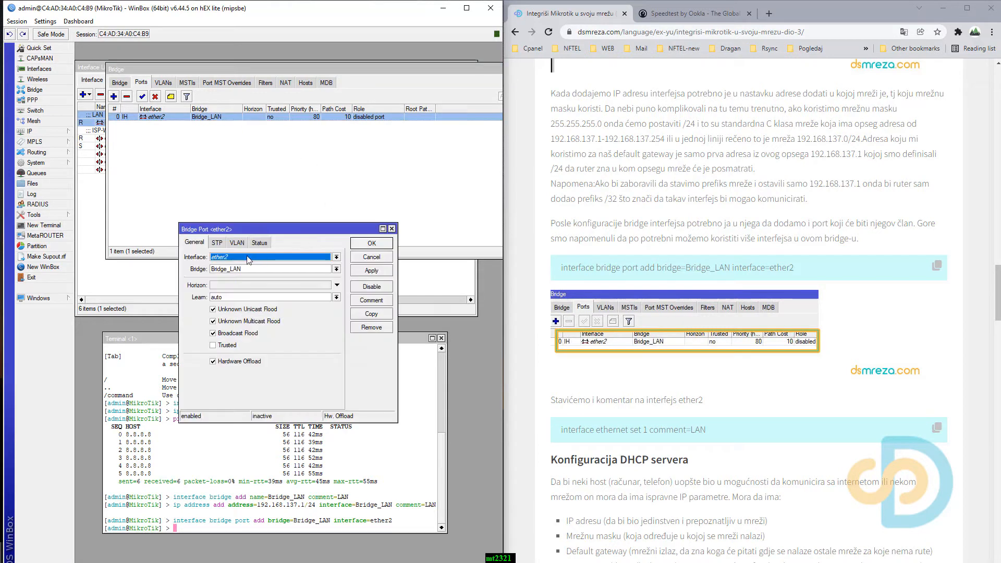
left_click(393, 230)
scroll(679, 403, "down", 1)
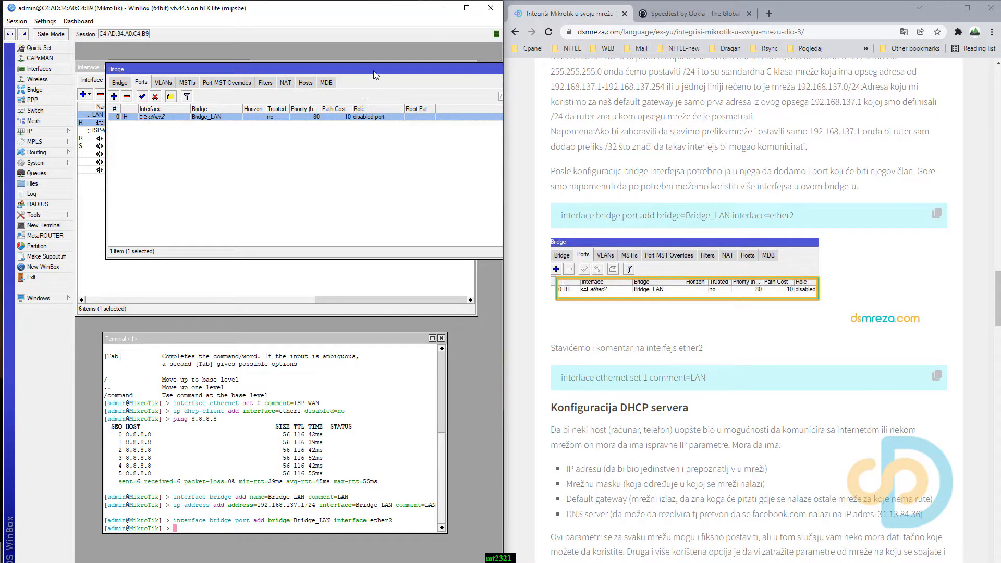
left_click_drag(375, 75, 393, 108)
left_click(426, 110)
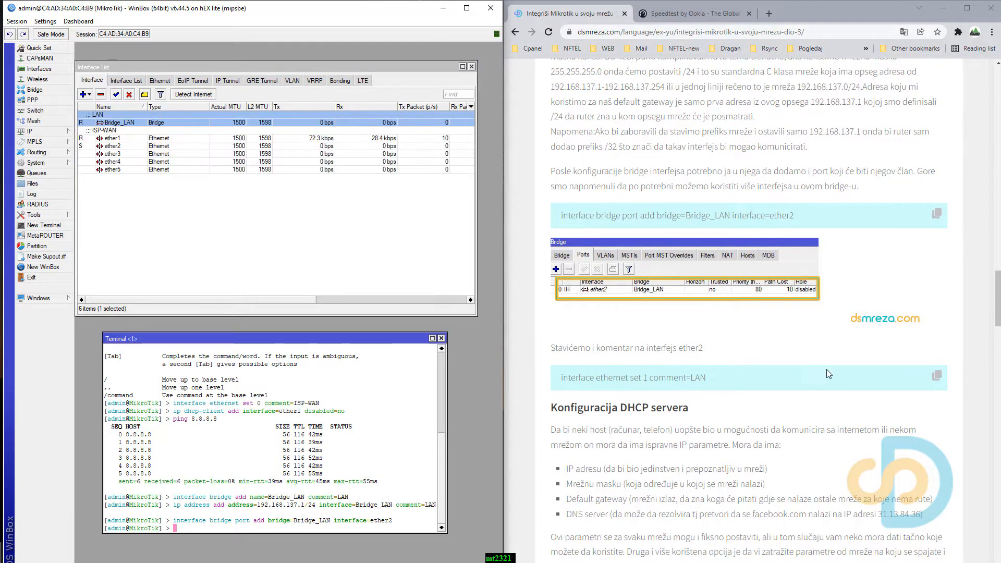
Label ether2 by running the tutorial's command "interface ethernet set 1 comment=LAN" in the terminal.
left_click(937, 376)
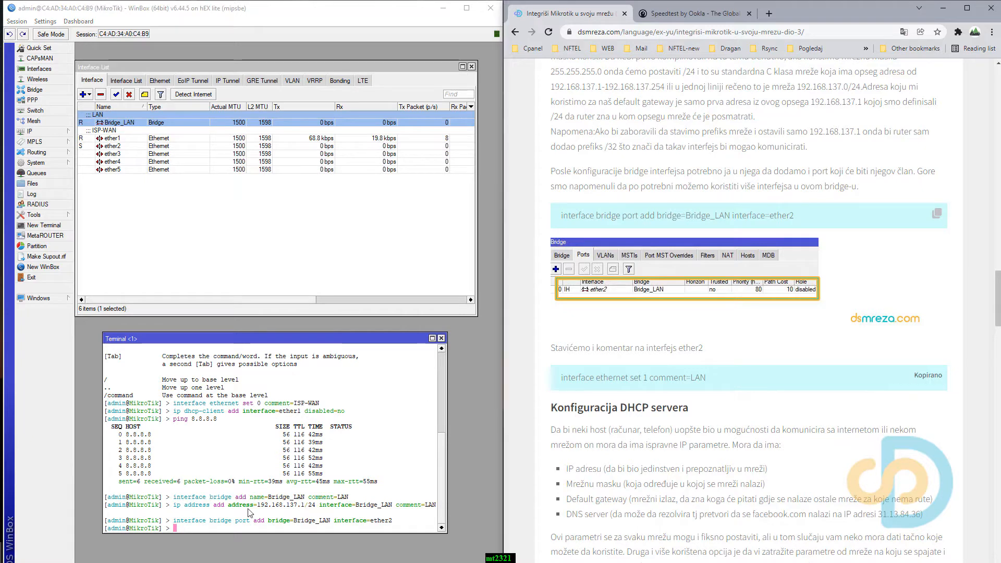
right_click(220, 527)
left_click(233, 535)
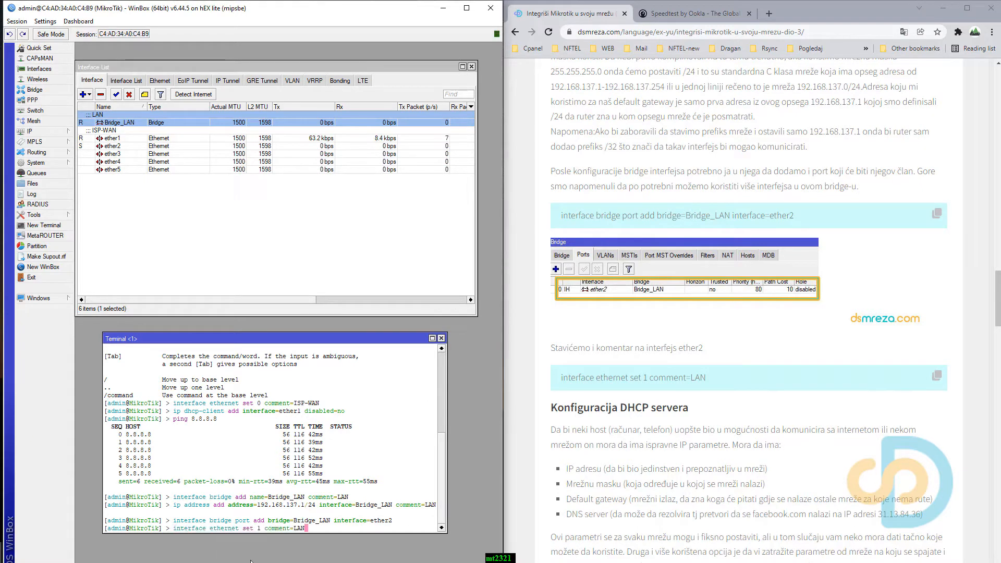
key("Return")
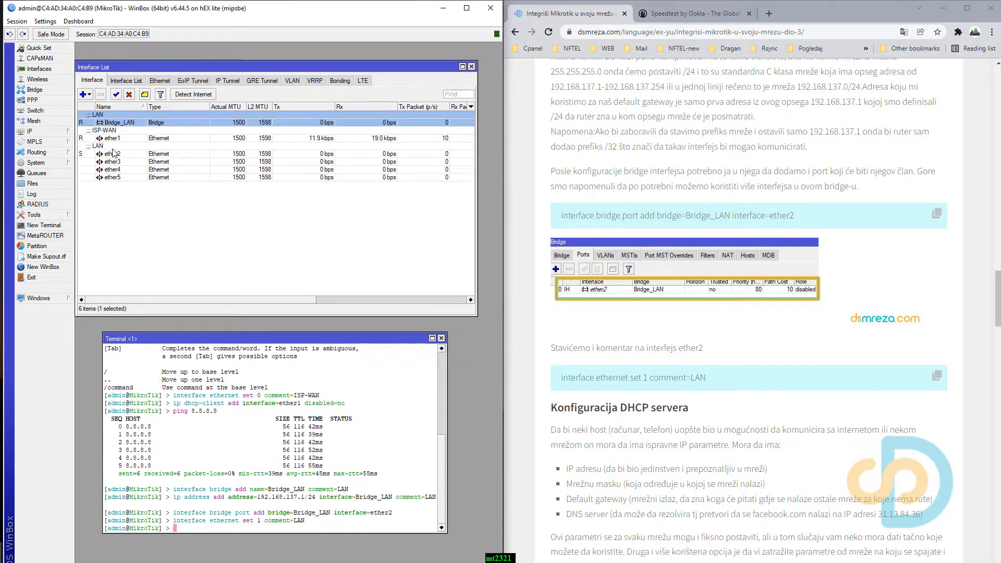
Check the comment on the ether2 interface in its settings, and close them.
double_click(115, 154)
left_click(377, 282)
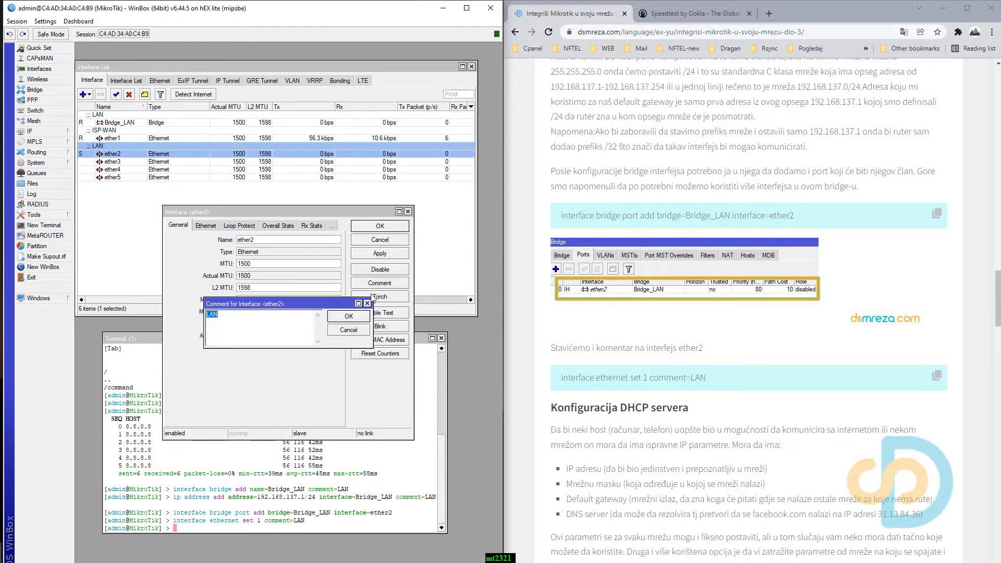
left_click(367, 303)
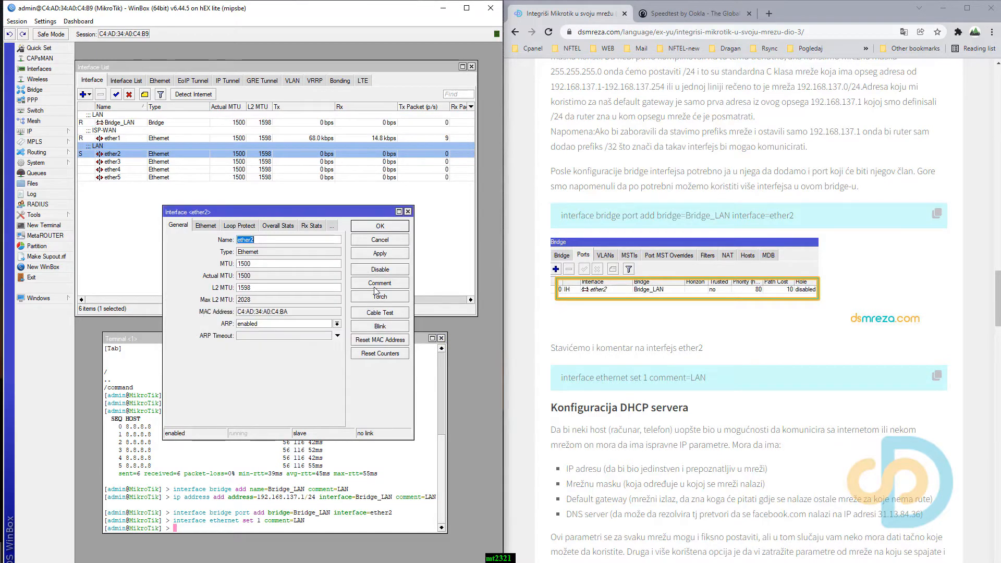
left_click(408, 212)
Open the router's IP pool list and place it clear of the terminal.
scroll(665, 366, "down", 7)
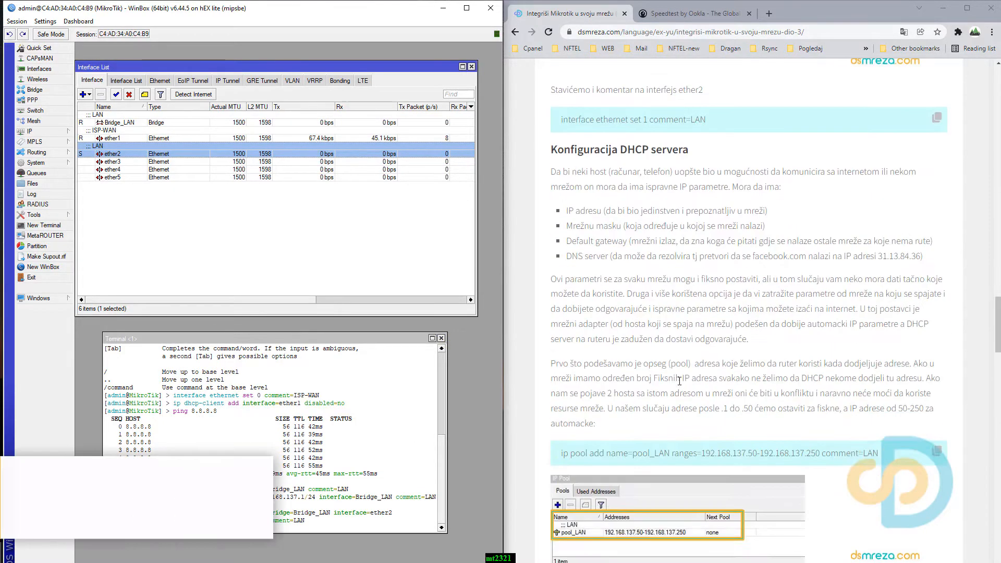
scroll(679, 382, "down", 2)
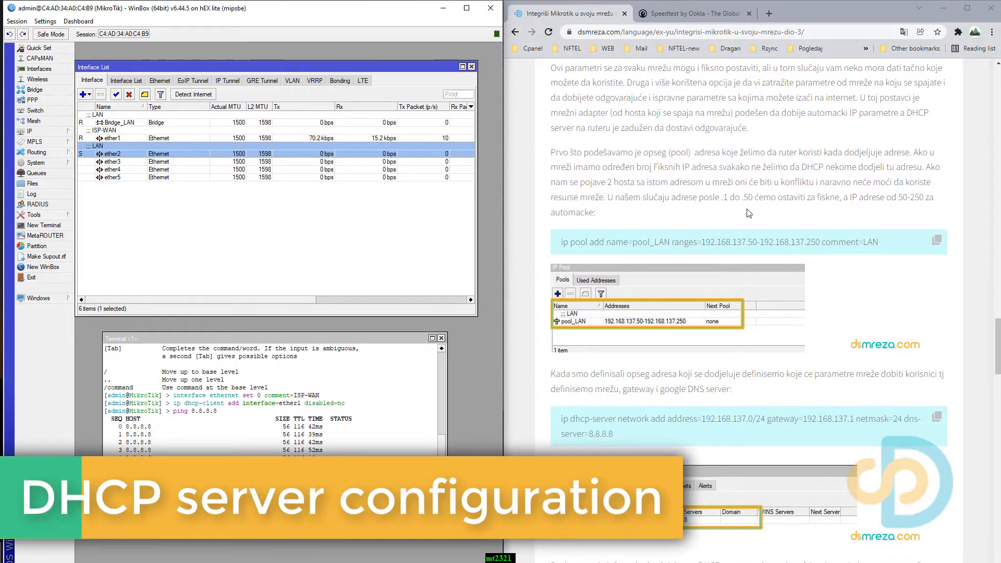
left_click(36, 131)
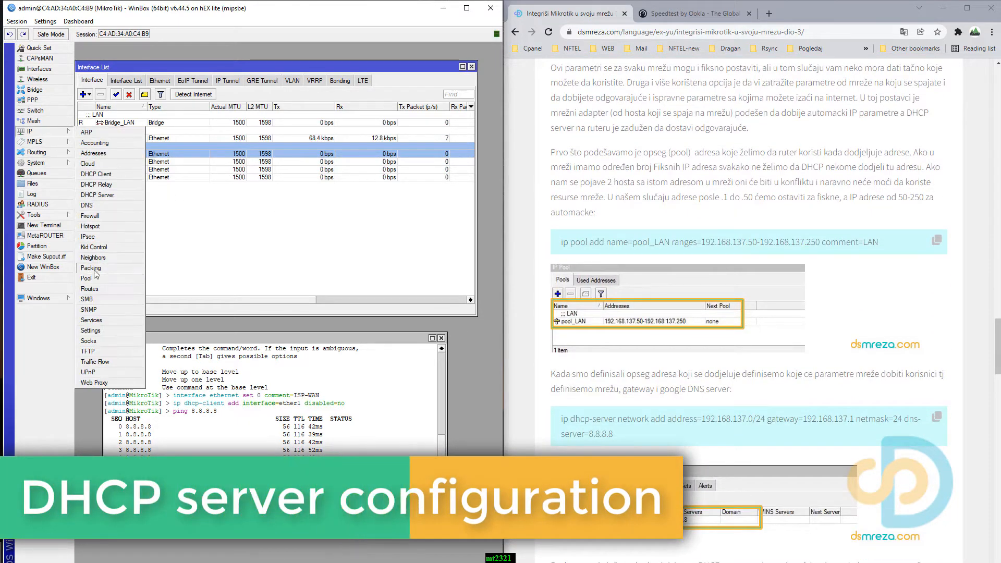
left_click(104, 274)
left_click_drag(233, 237, 250, 110)
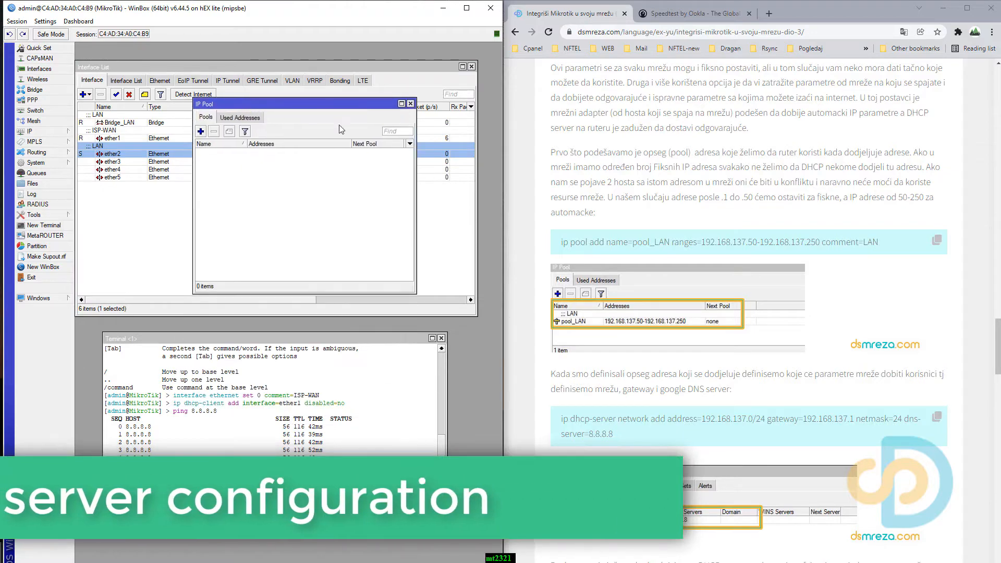
Create the LAN address pool by running the tutorial's command "ip pool add name=pool_LAN ranges=192.168.137.50-192.168.137.250 comment=LAN" in the terminal.
left_click(939, 241)
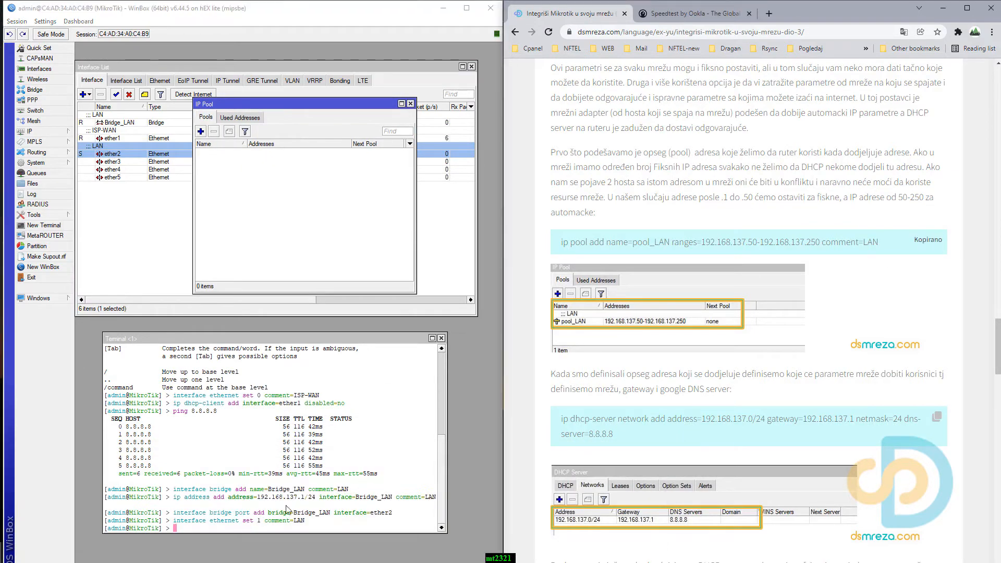
right_click(217, 529)
left_click(232, 562)
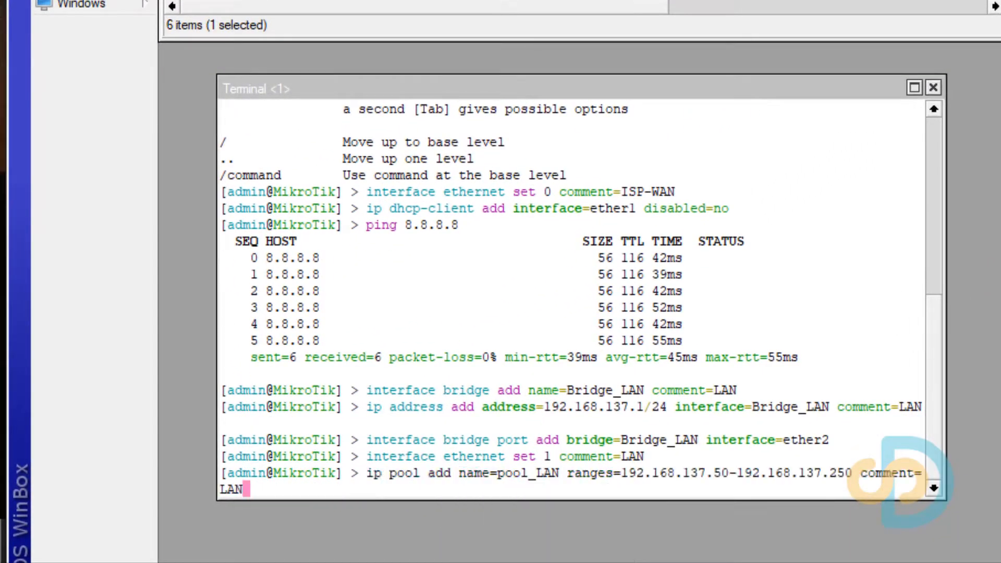
left_click(487, 456)
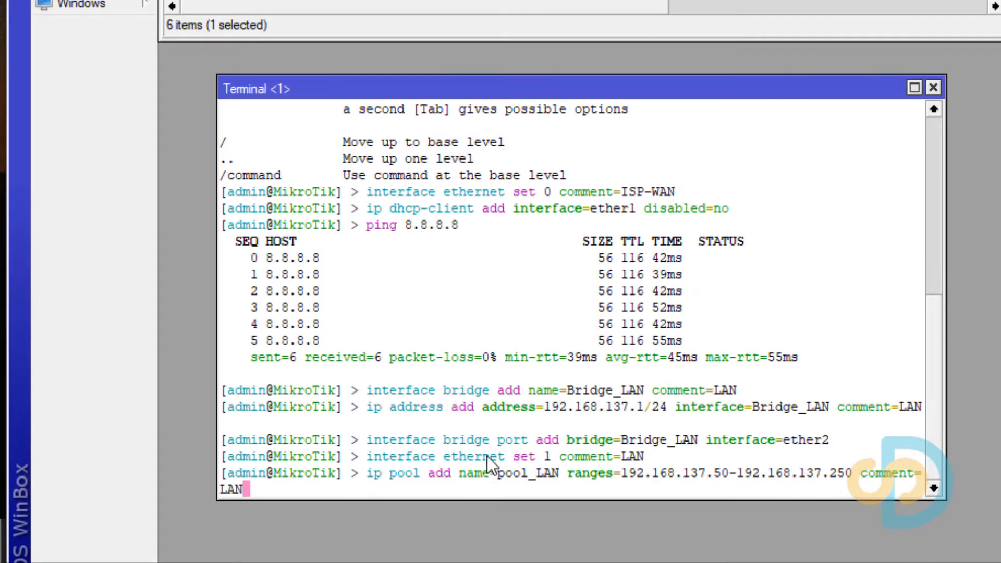
key("Return")
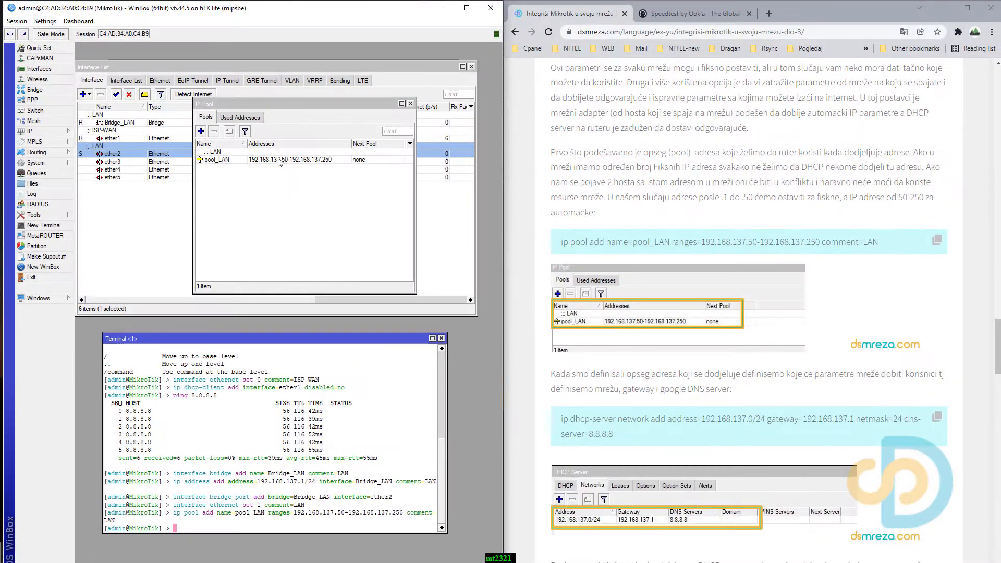
left_click(281, 160)
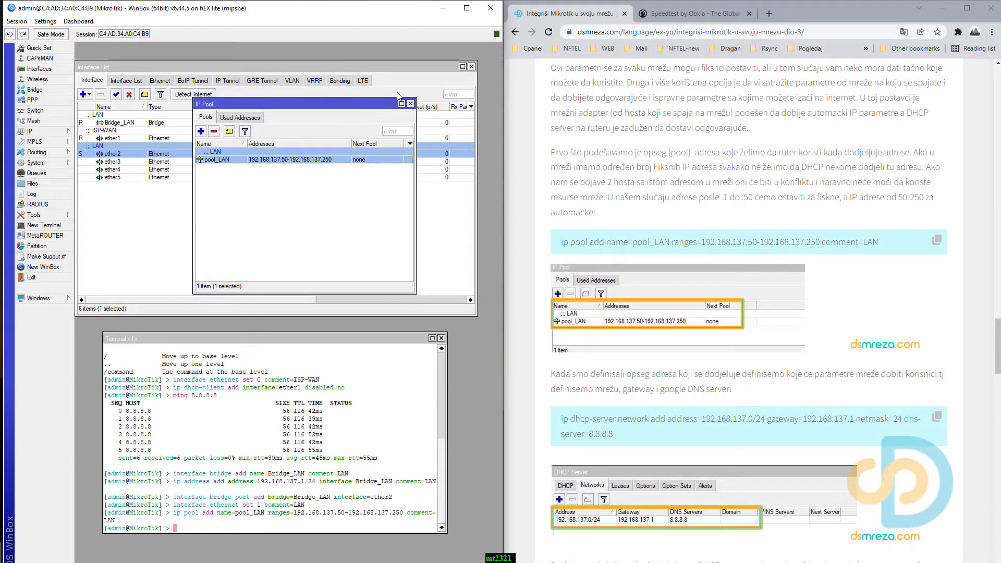
With the DHCP server's networks list open, run the tutorial's command "ip dhcp-server network add address=192.168.137.0/24 gateway=192.168.137.1 netmask=24 dns-server=8.8.8.8" in the terminal.
scroll(686, 388, "down", 4)
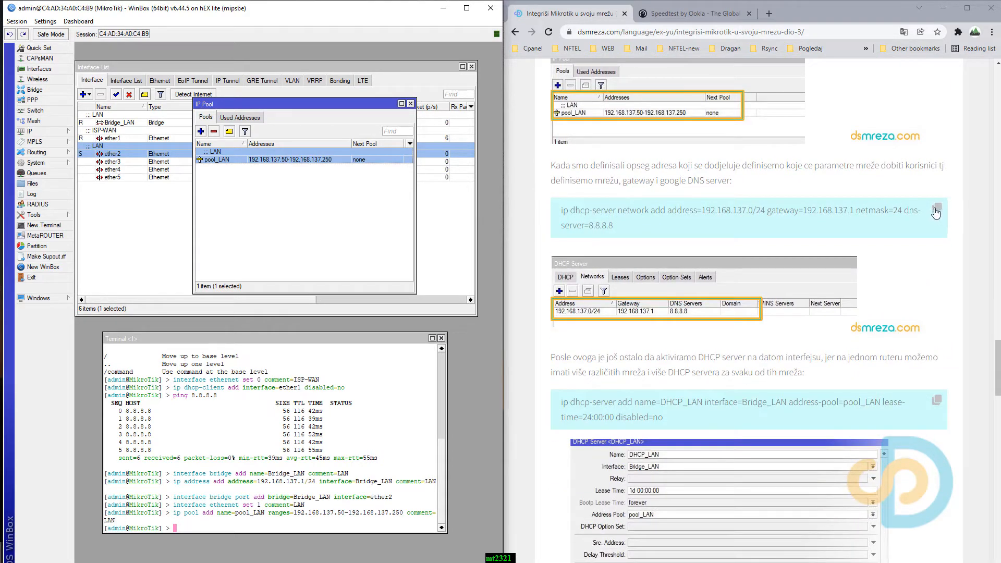
left_click(937, 210)
left_click(411, 103)
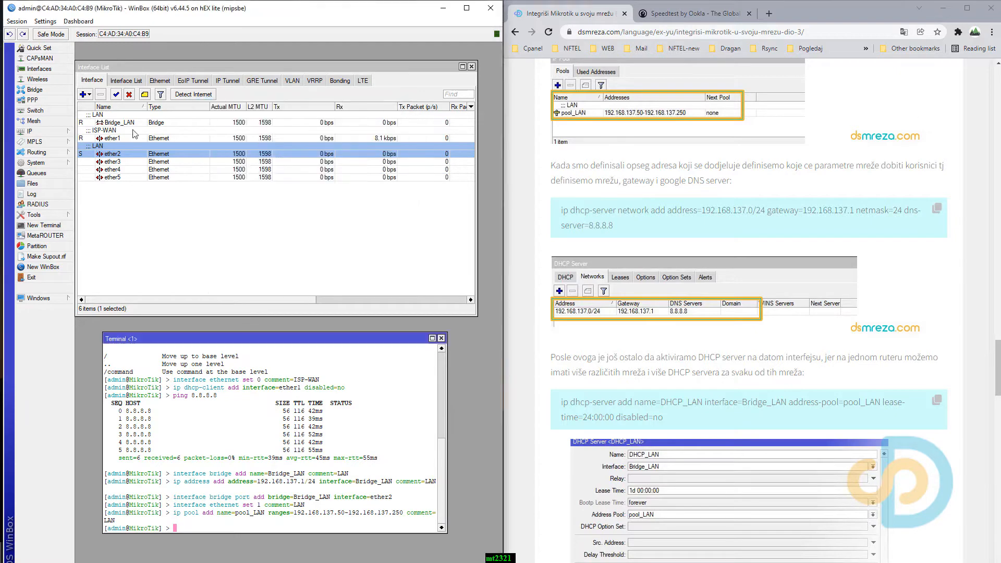
left_click(47, 129)
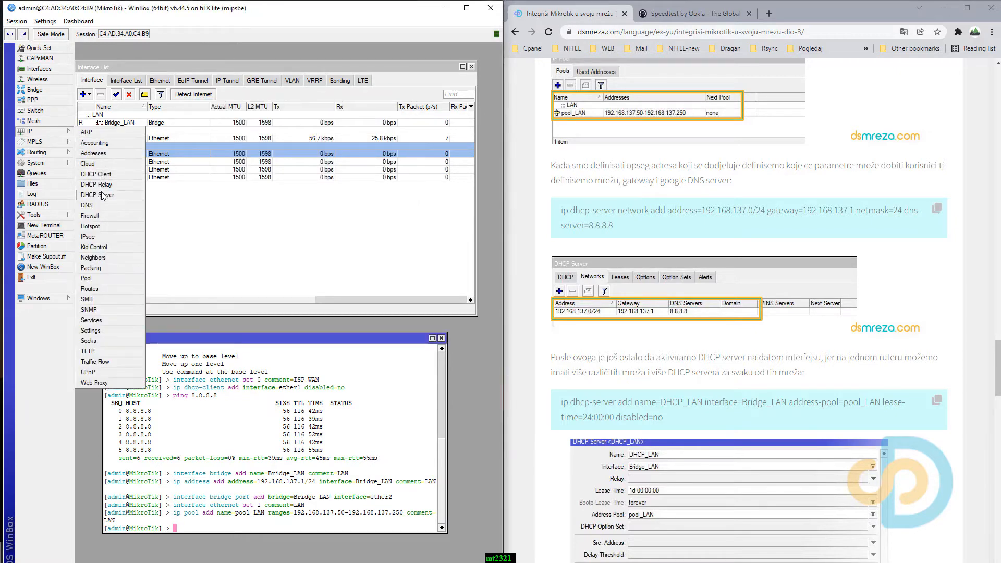
left_click(125, 194)
left_click(124, 245)
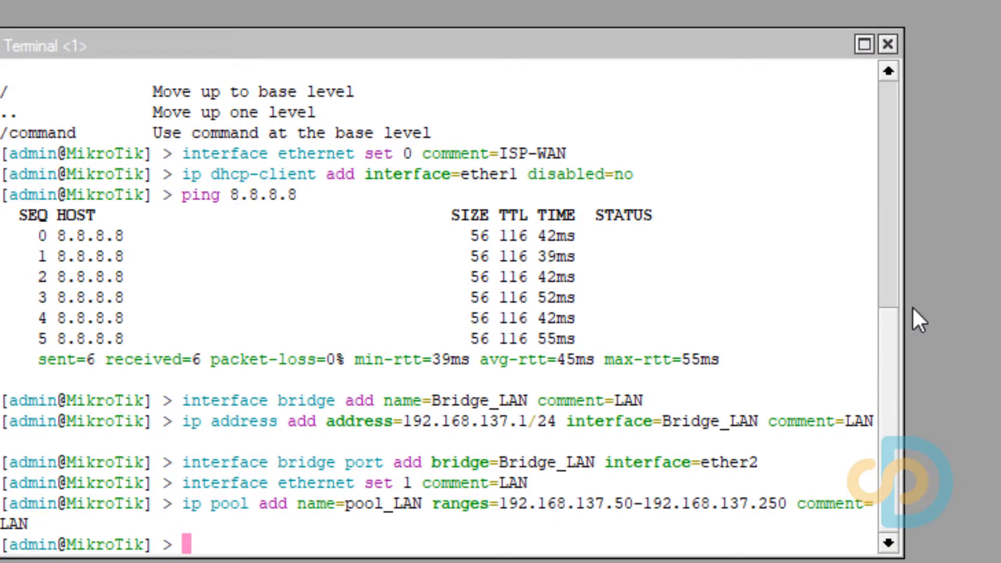
left_click_drag(905, 312, 1000, 319)
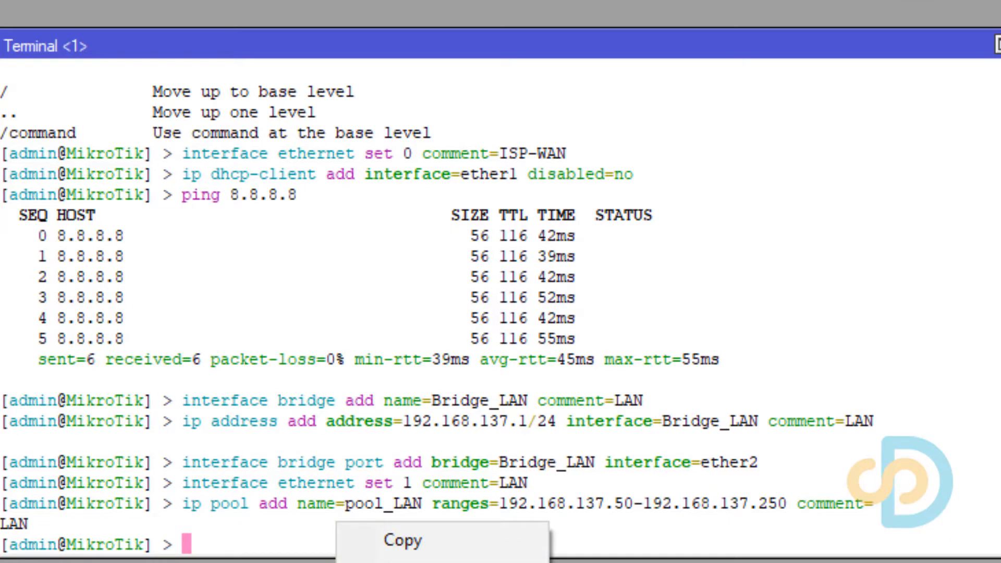
left_click(402, 562)
key("Return")
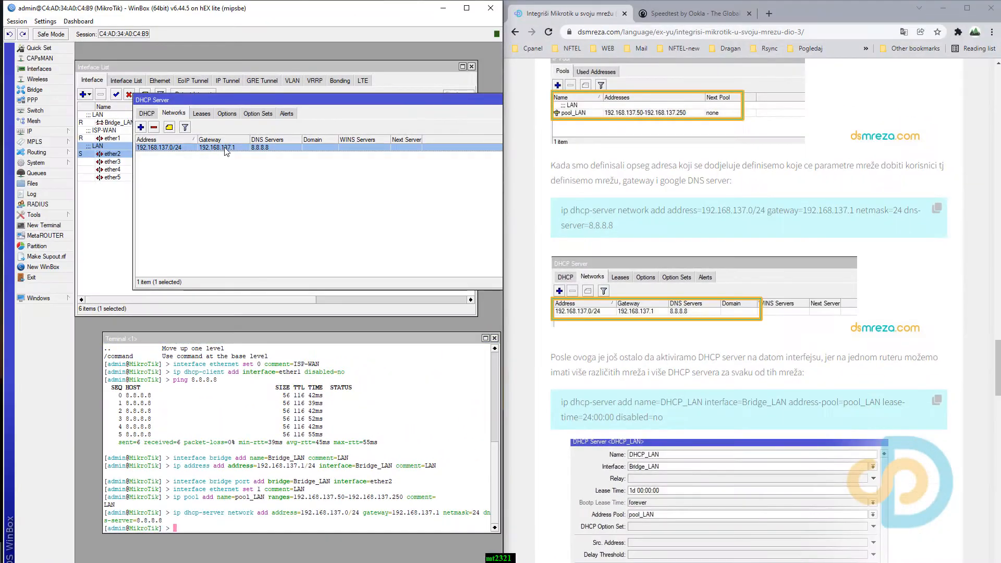
Inspect the settings of the 192.168.137.0/24 DHCP network, close them, and show the list of DHCP servers.
double_click(232, 62)
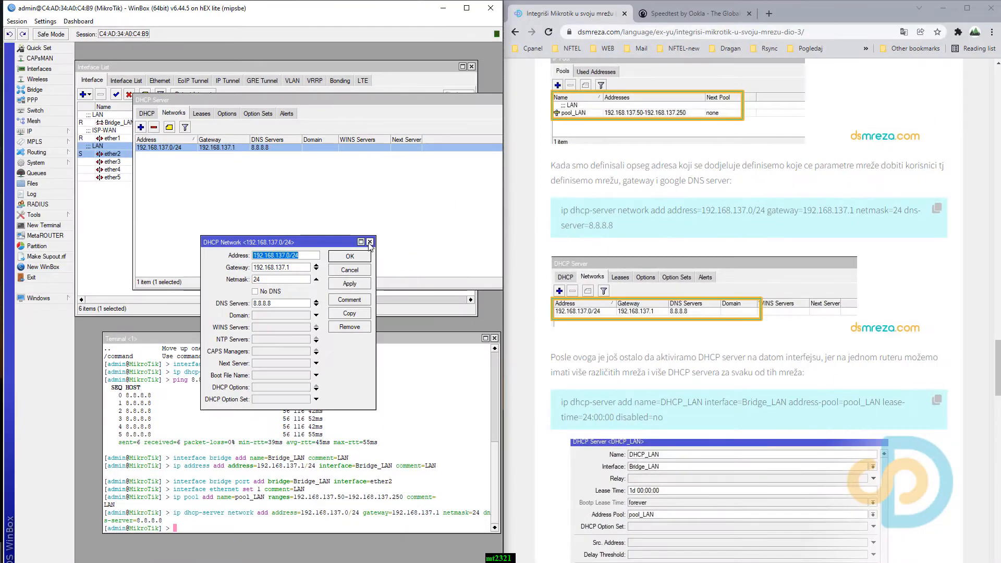
left_click(631, 142)
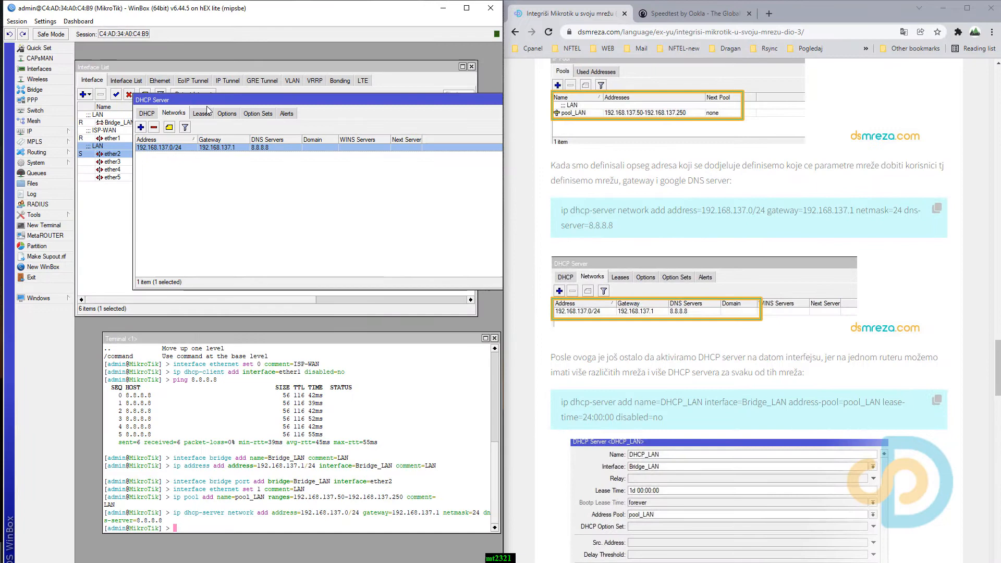
left_click(147, 113)
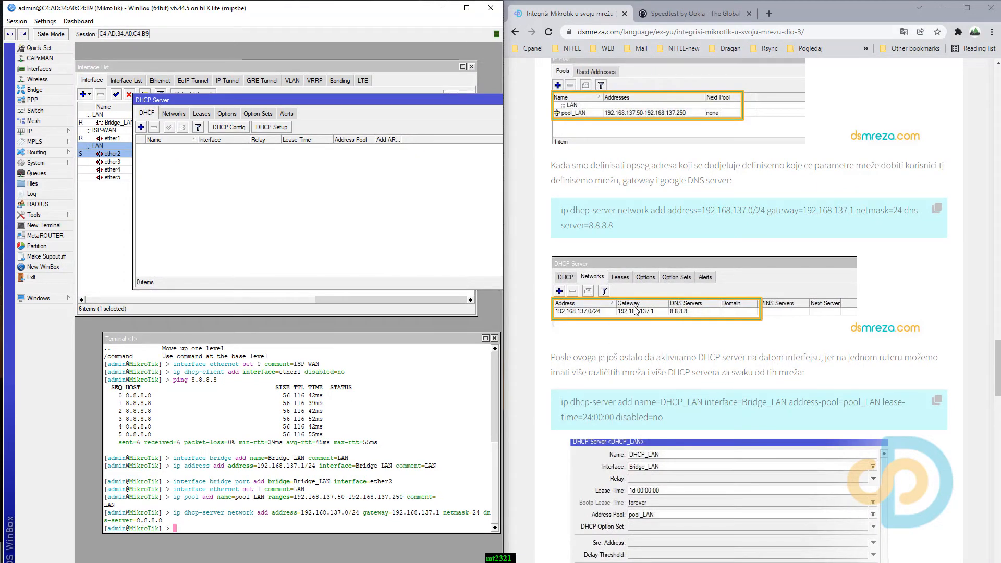
Activate the DHCP server by running the tutorial's command "ip dhcp-server add name=DHCP_LAN interface=Bridge_LAN address-pool=pool_LAN lease-time=24:00:00 disabled=no" in the terminal.
scroll(636, 311, "down", 3)
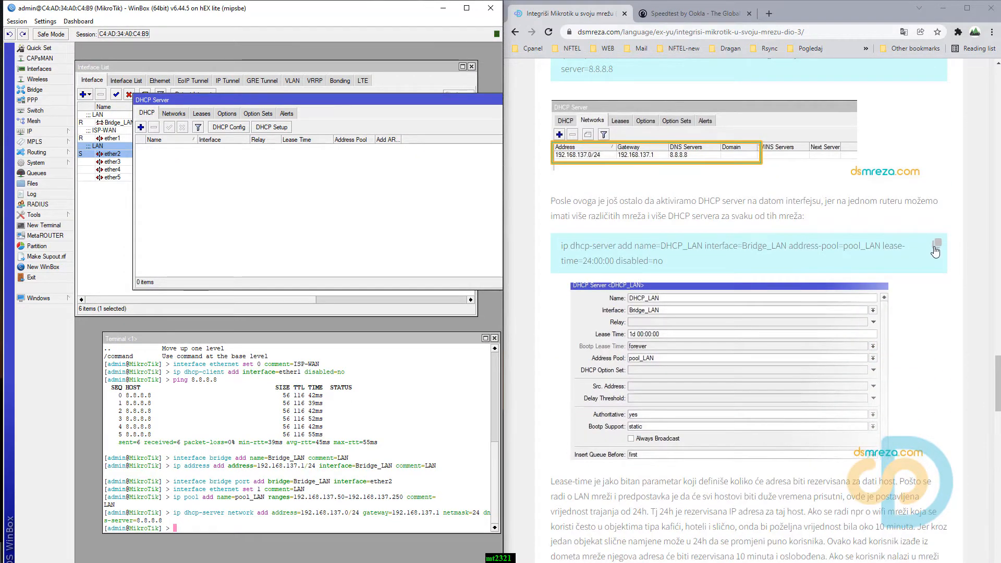
left_click(936, 250)
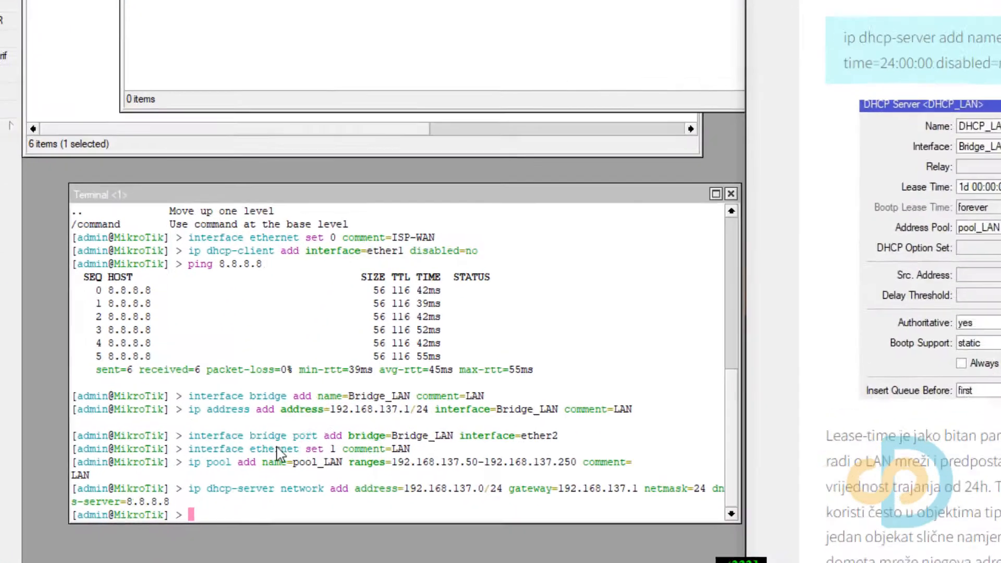
left_click(202, 521)
right_click(202, 522)
left_click(216, 561)
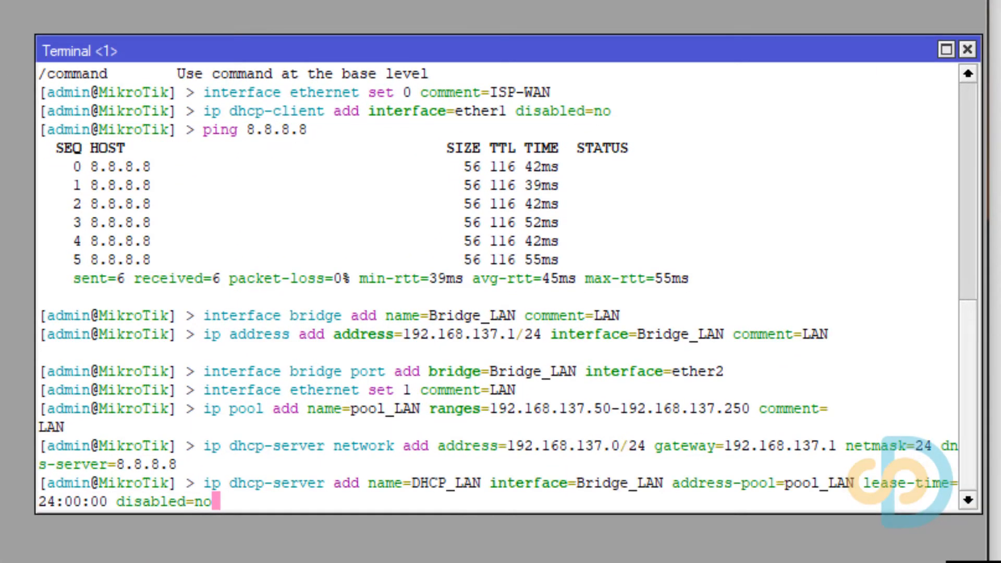
key("Return")
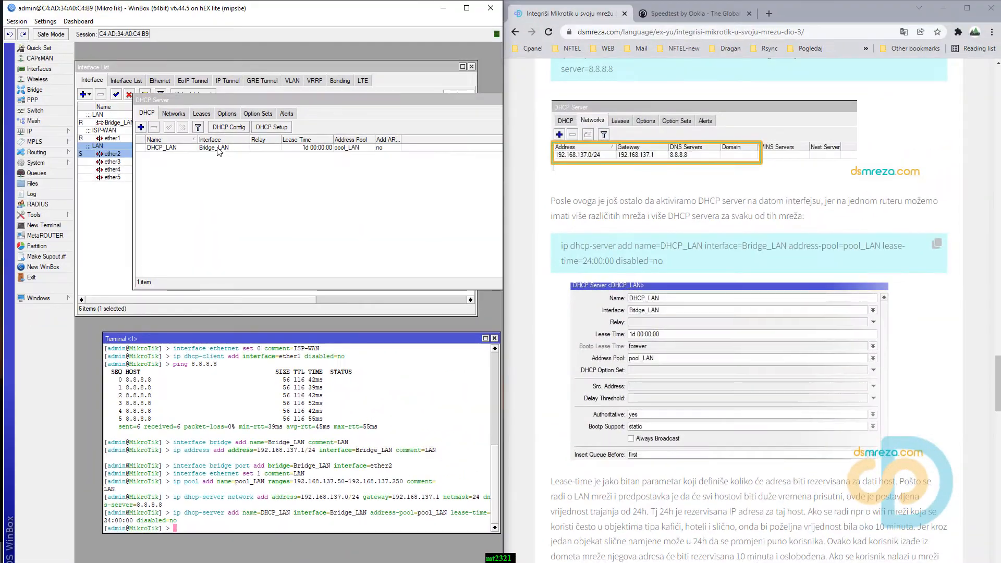
Inspect the DHCP_LAN server's settings, and close them.
double_click(218, 148)
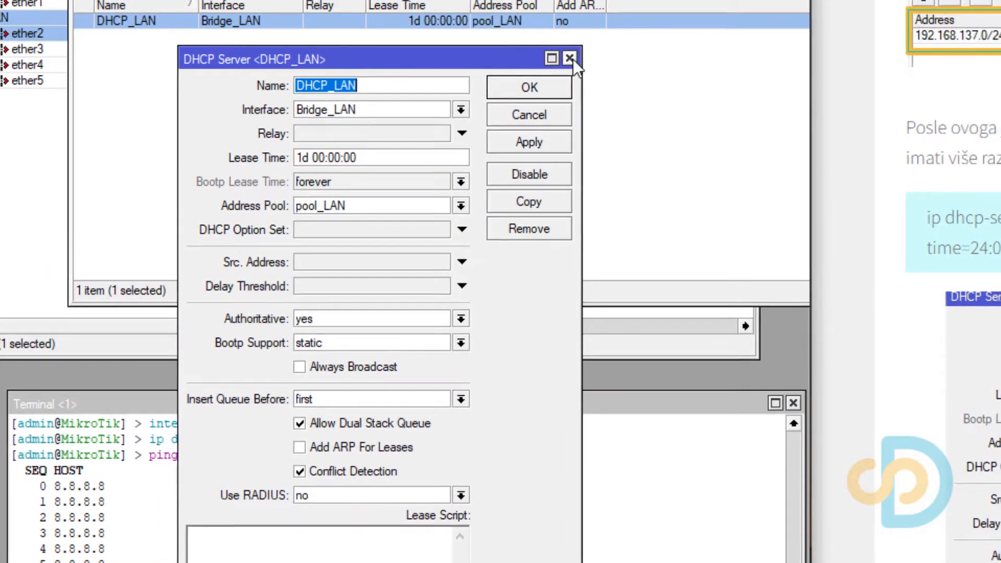
left_click(571, 57)
Copy the tutorial's NAT masquerade command, and replace the DHCP server window with the firewall's NAT list.
scroll(651, 321, "down", 10)
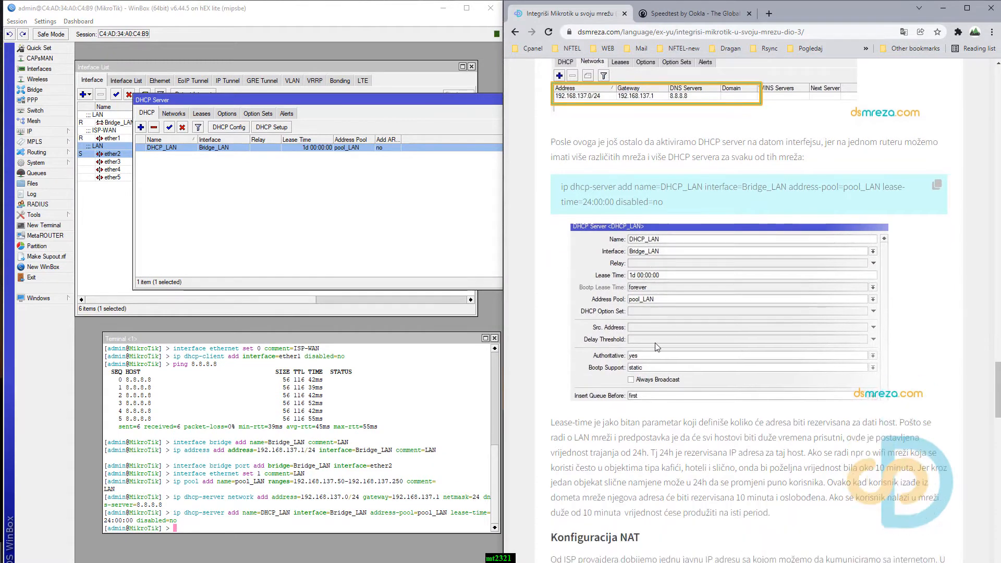
scroll(657, 345, "down", 1)
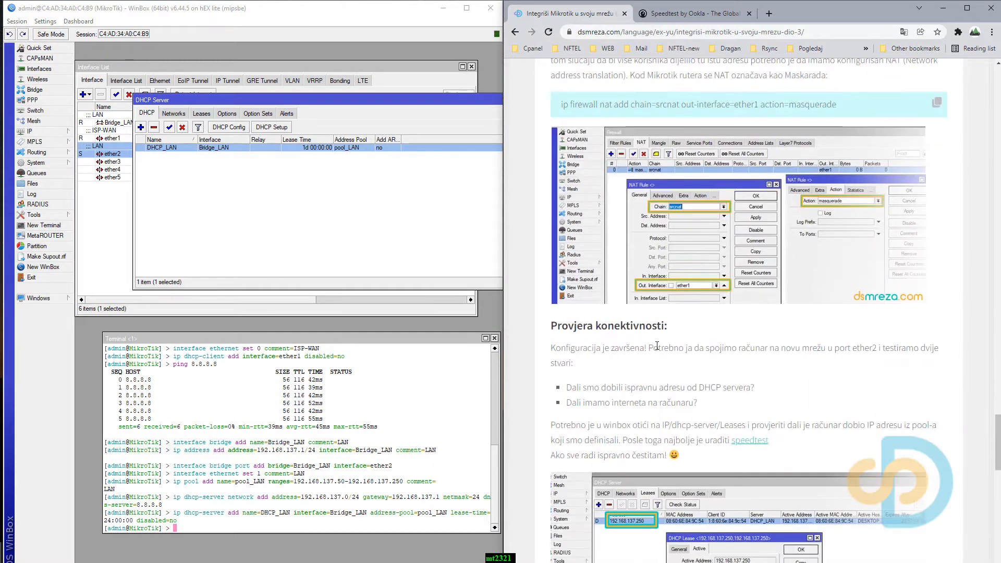
left_click(938, 104)
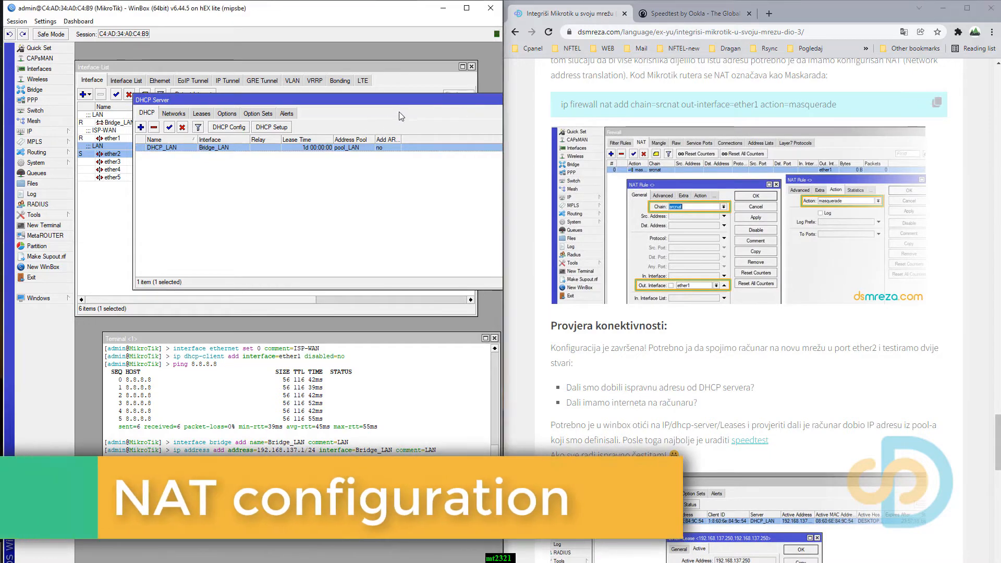
left_click_drag(398, 100, 340, 119)
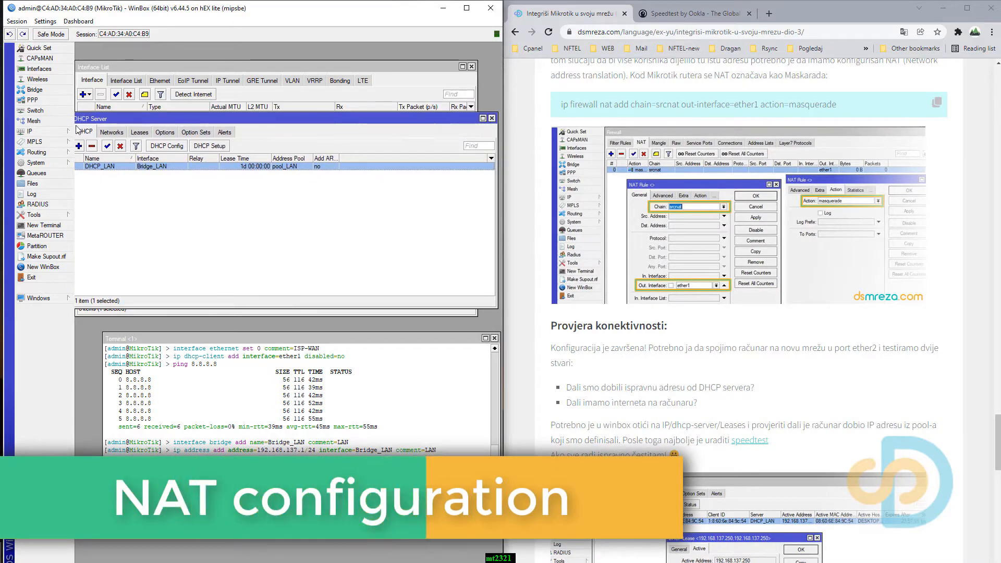
left_click(492, 119)
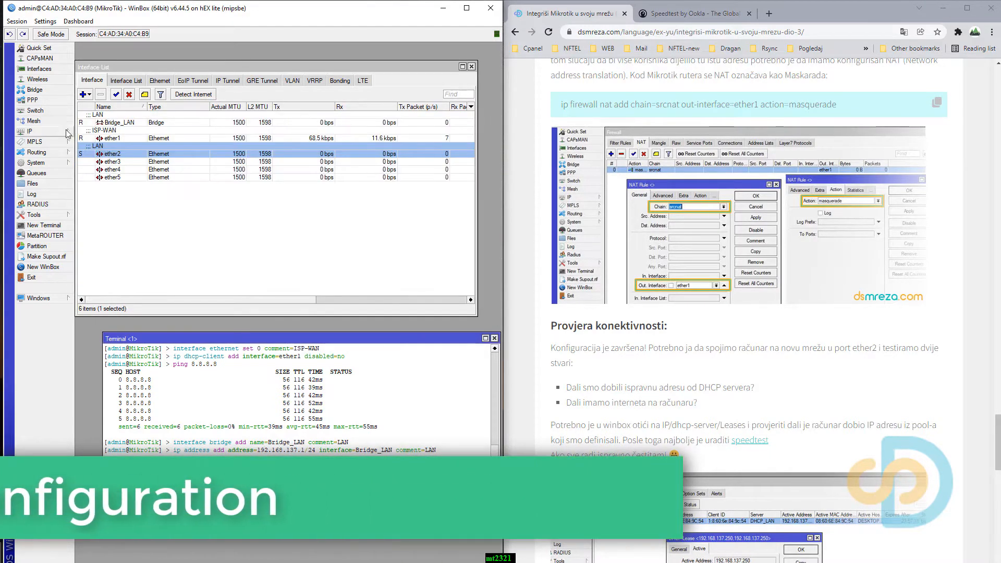
left_click(30, 131)
left_click(100, 216)
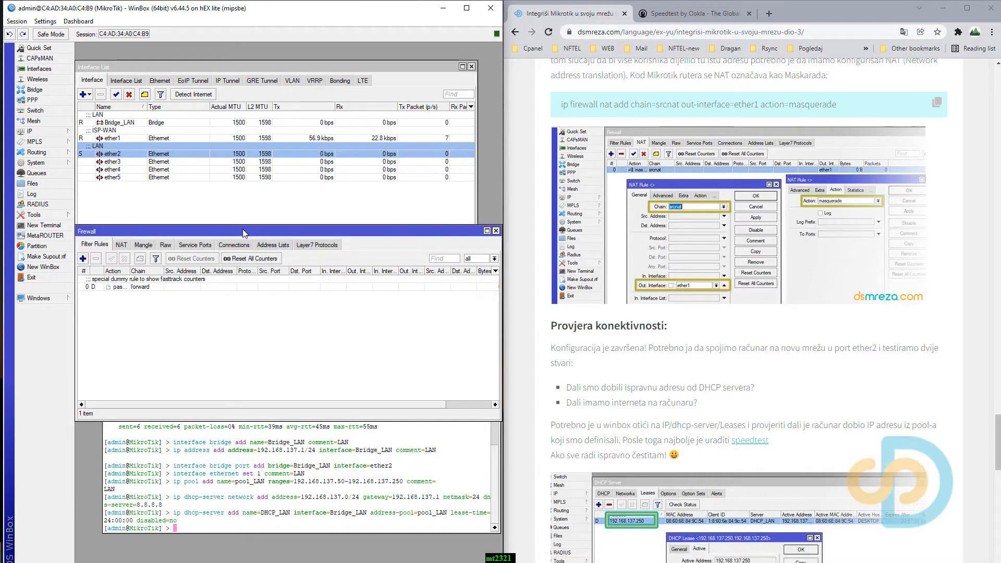
left_click_drag(154, 230, 154, 126)
left_click(138, 135)
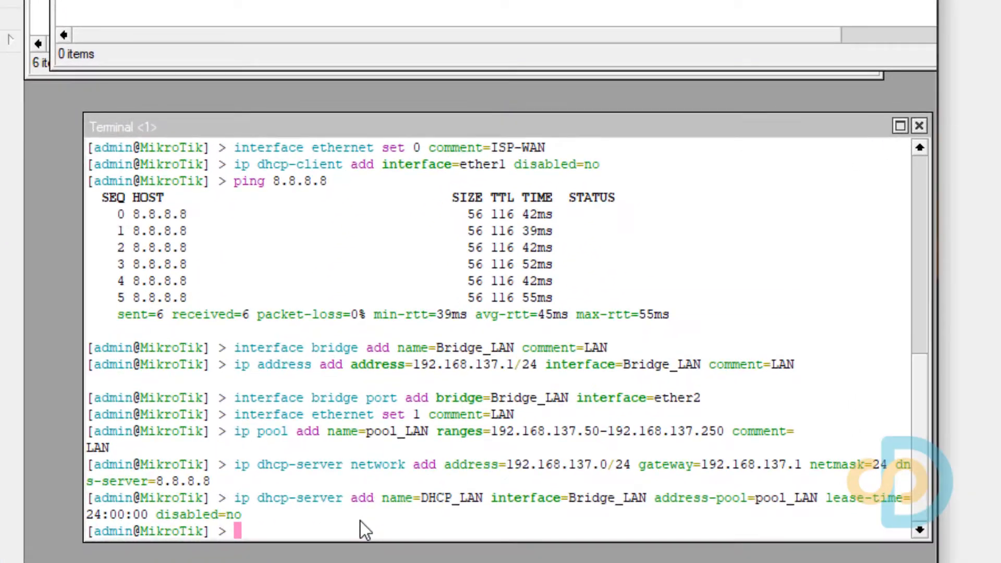
Add the NAT rule by running the copied command "ip firewall nat add chain=srcnat out-interface=ether1 action=masquerade" in the terminal.
left_click(233, 523)
right_click(222, 522)
left_click(385, 562)
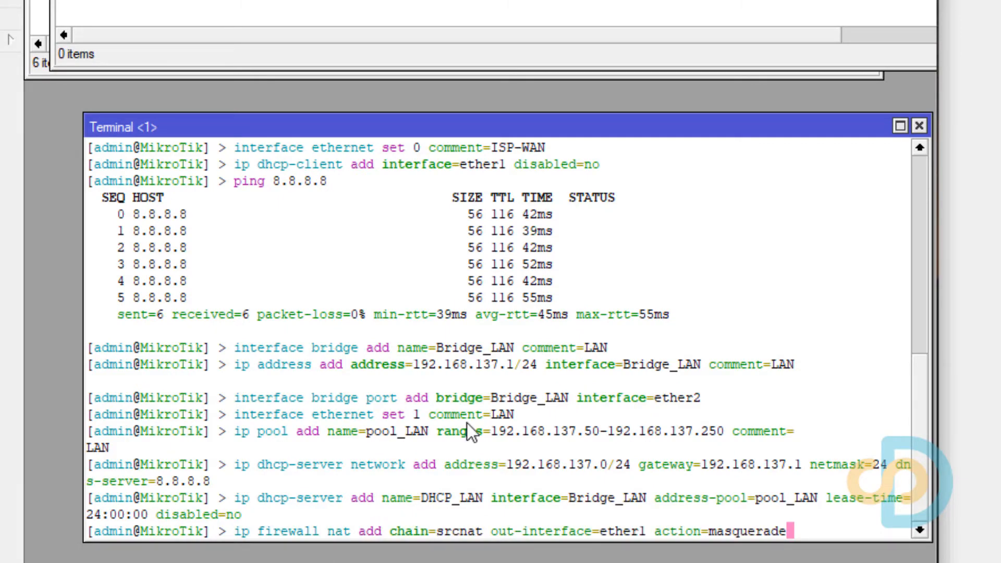
key("Return")
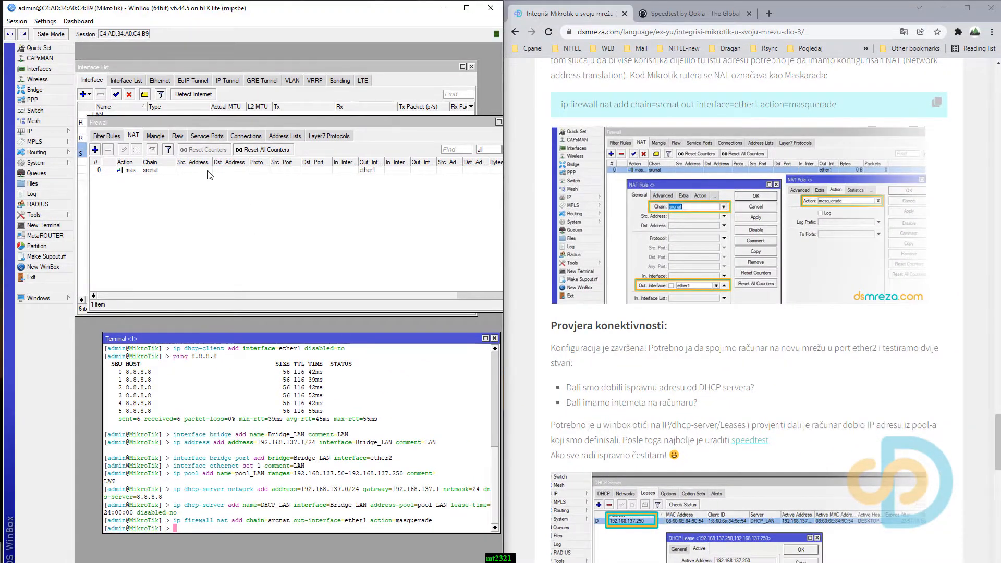
Inspect the srcnat rule's general and action settings, and close the rule.
left_click(209, 170)
double_click(208, 171)
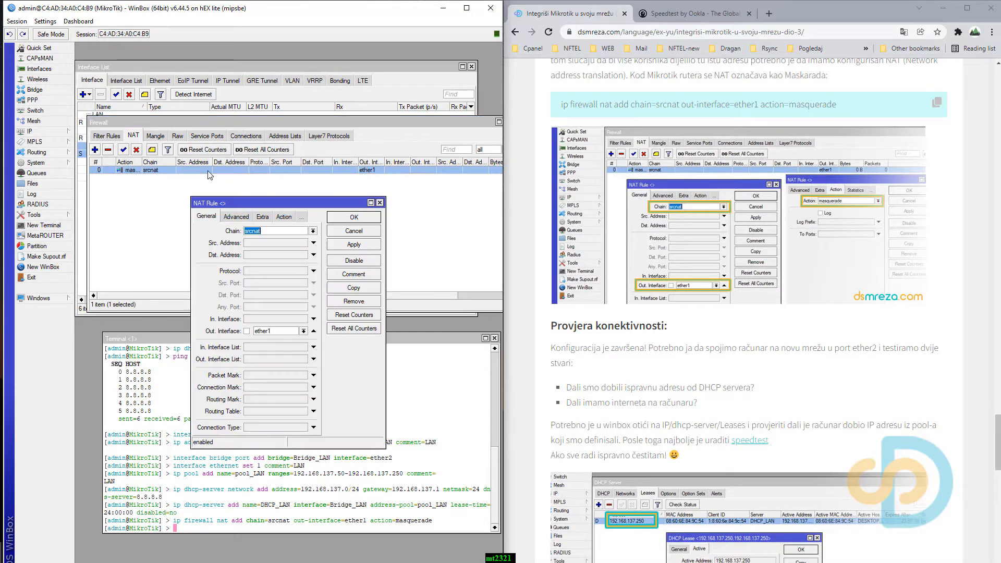
left_click(284, 217)
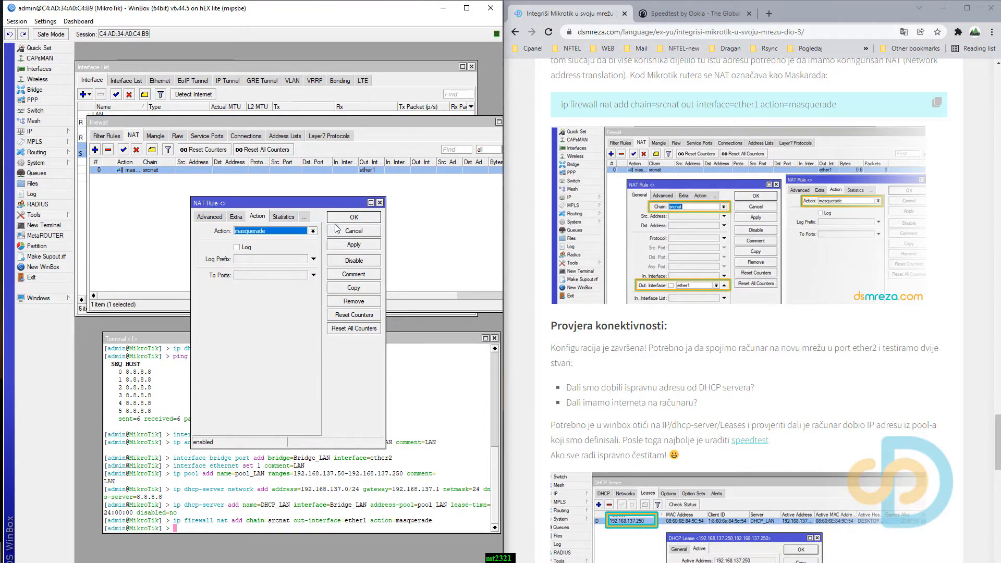
left_click(380, 203)
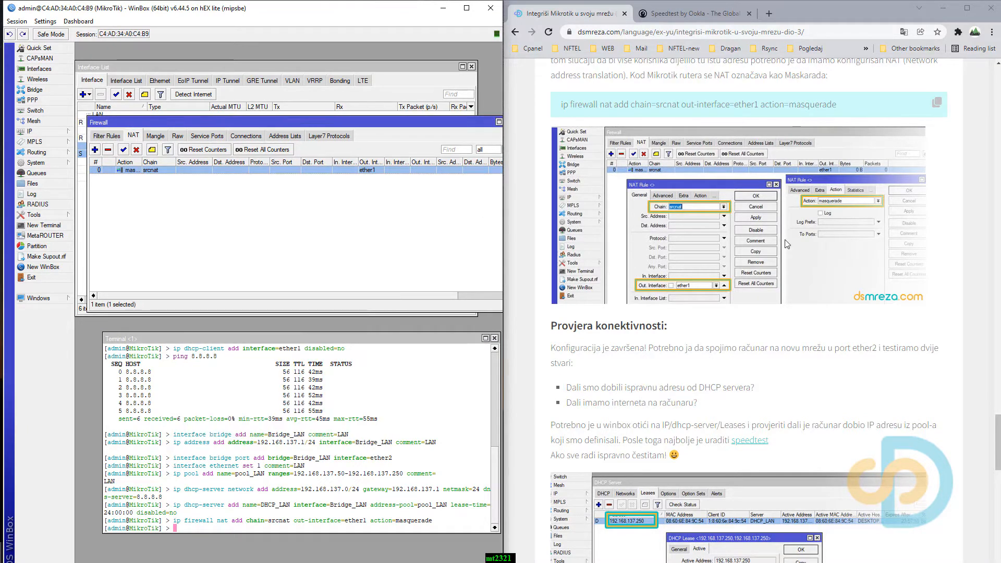
Following the tutorial's connectivity check, disable and re-enable the Ethernet 2 adapter in Network Connections, and close that window.
scroll(668, 345, "down", 4)
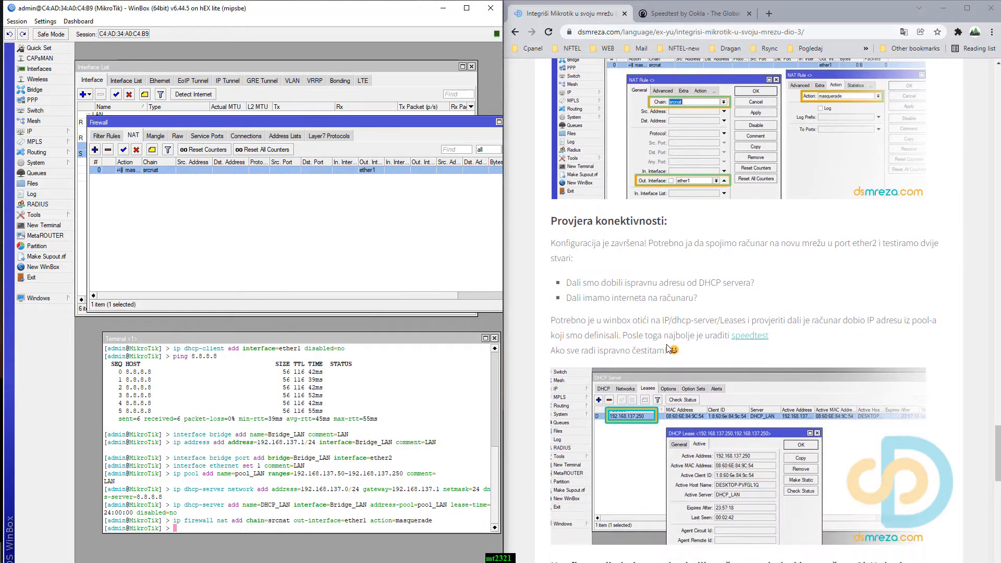
scroll(671, 350, "down", 1)
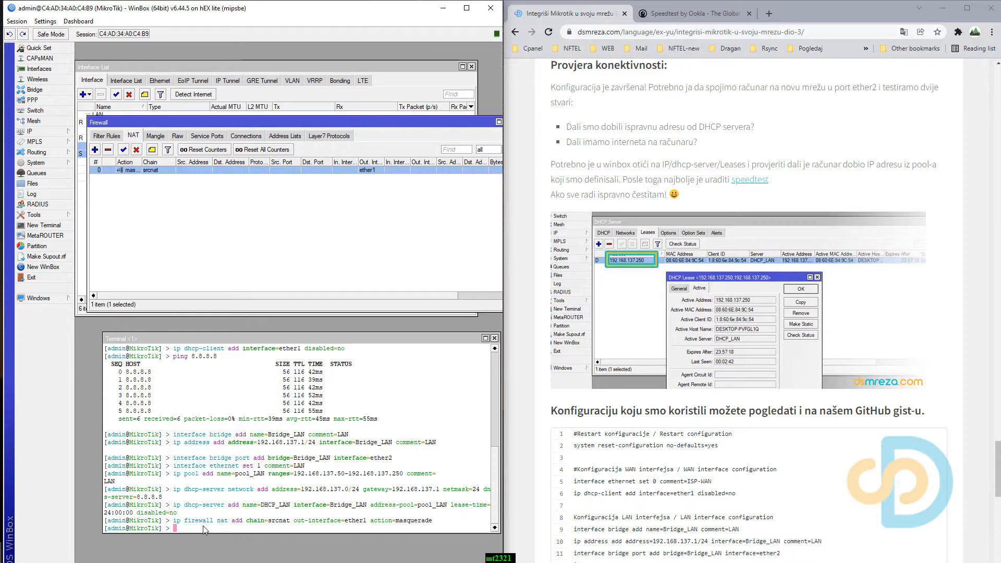
mouse_move(194, 562)
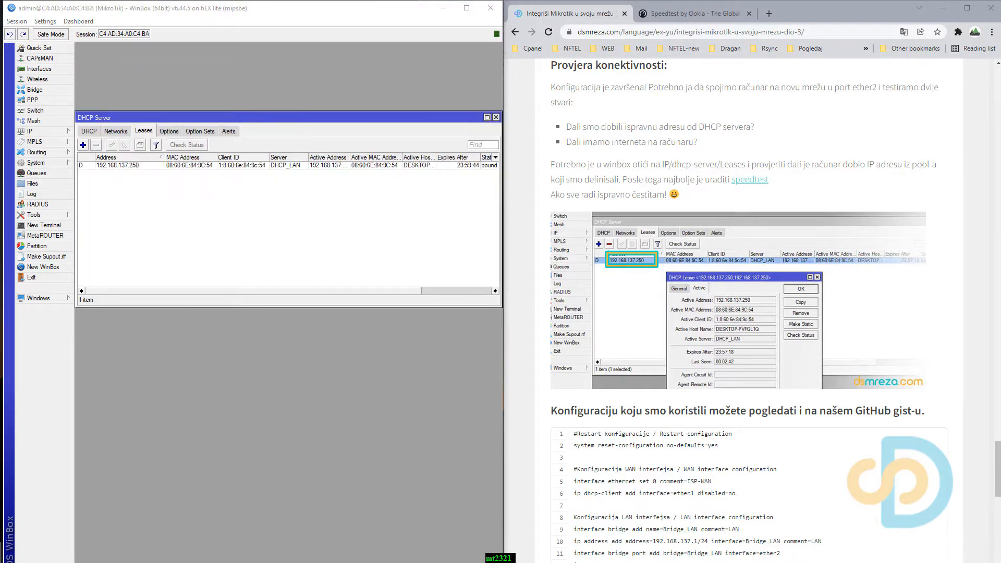
left_click(194, 562)
right_click(119, 211)
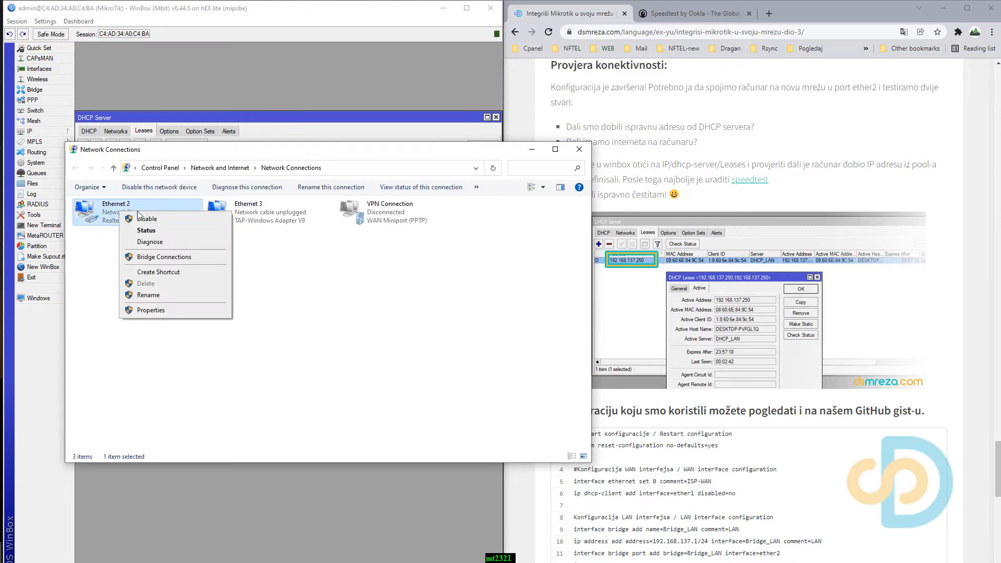
left_click(135, 215)
right_click(109, 208)
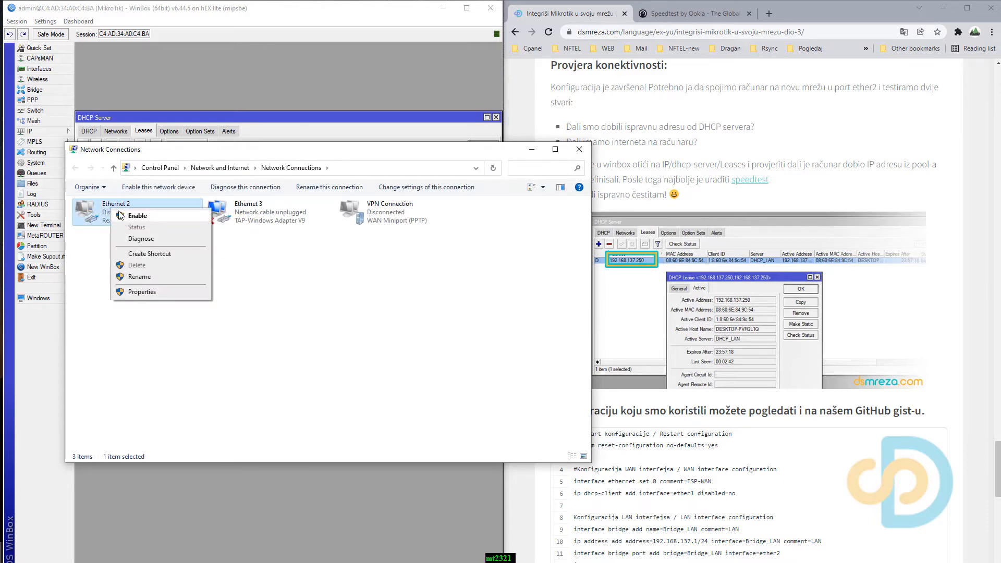
left_click(128, 214)
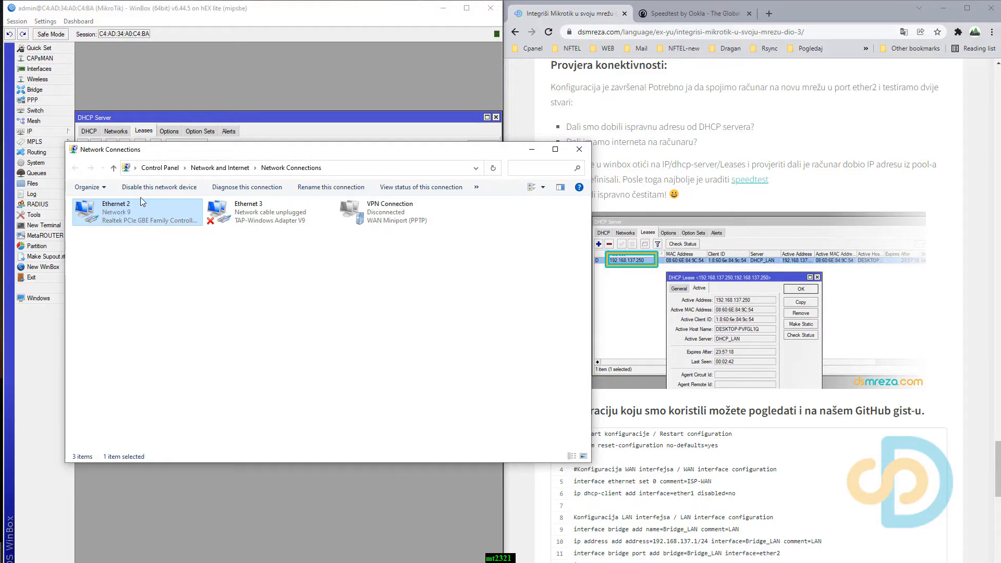
left_click(579, 149)
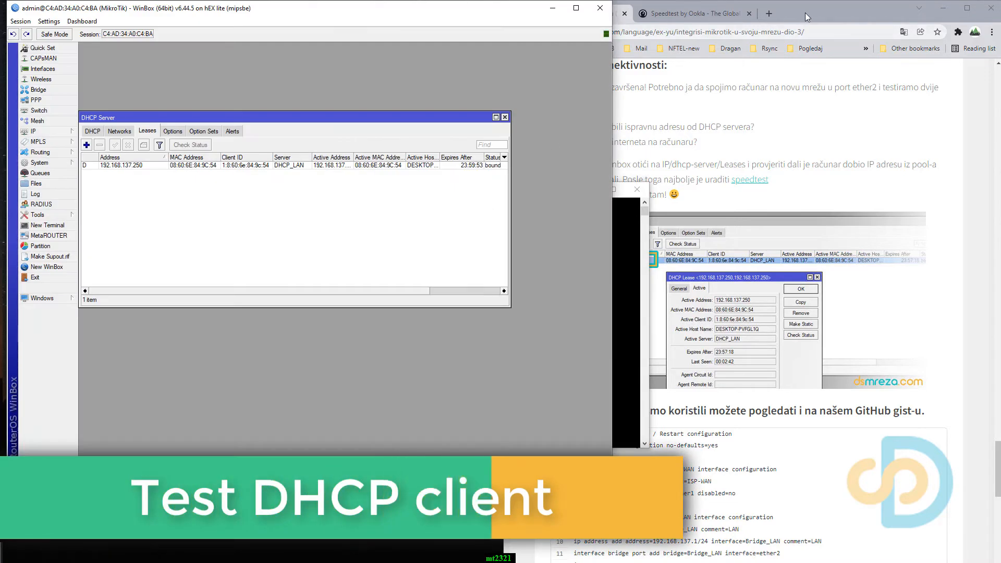
Bring the WinBox session back beside the tutorial, and switch to the Command Prompt.
left_click_drag(805, 13, 1000, 17)
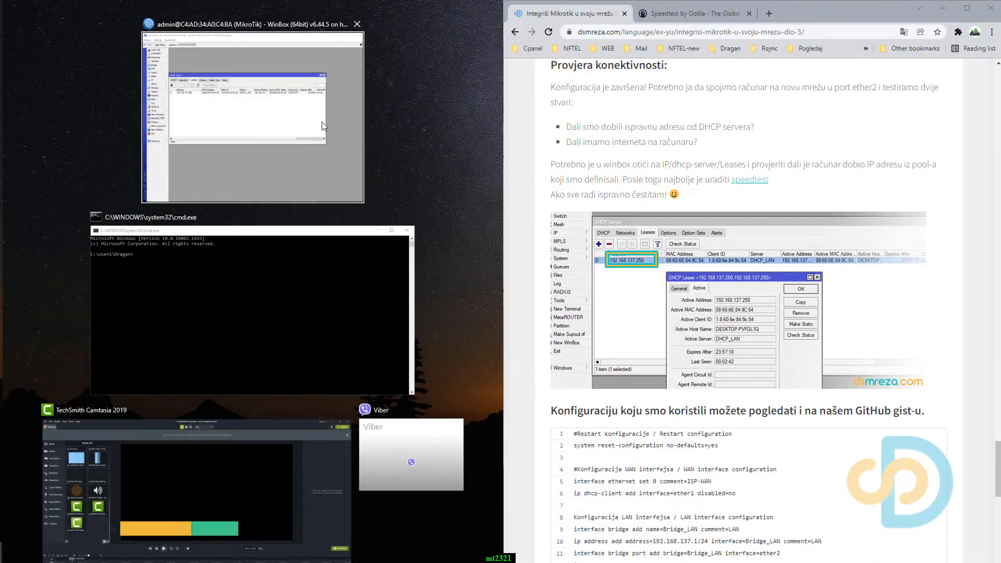
left_click(305, 156)
key("alt+Tab")
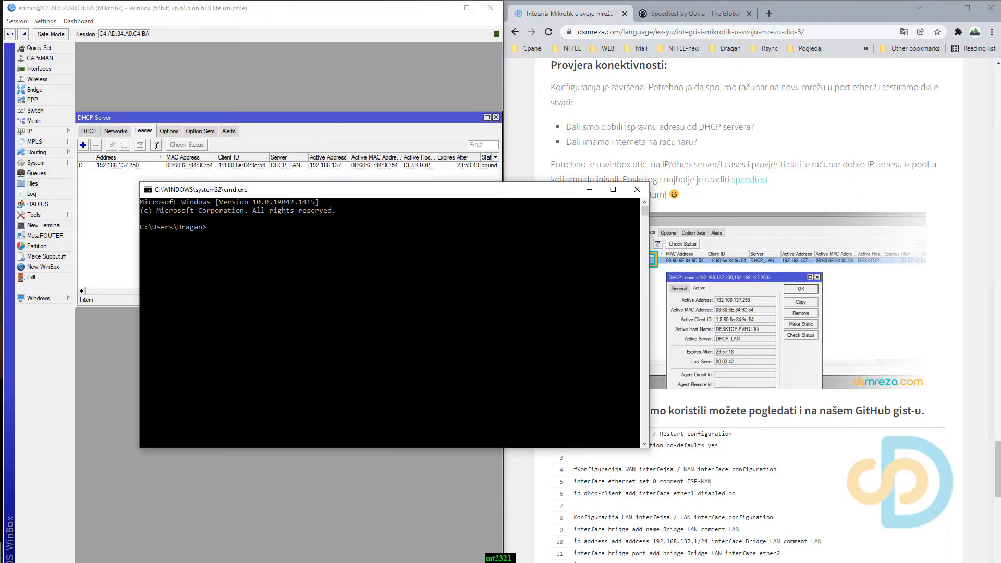
Check the PC's network configuration with ipconfig, highlight Ethernet 2's IPv4 address, and minimize the Command Prompt.
left_click(301, 281)
key("Escape")
type("ipconfi")
type("g")
key("Return")
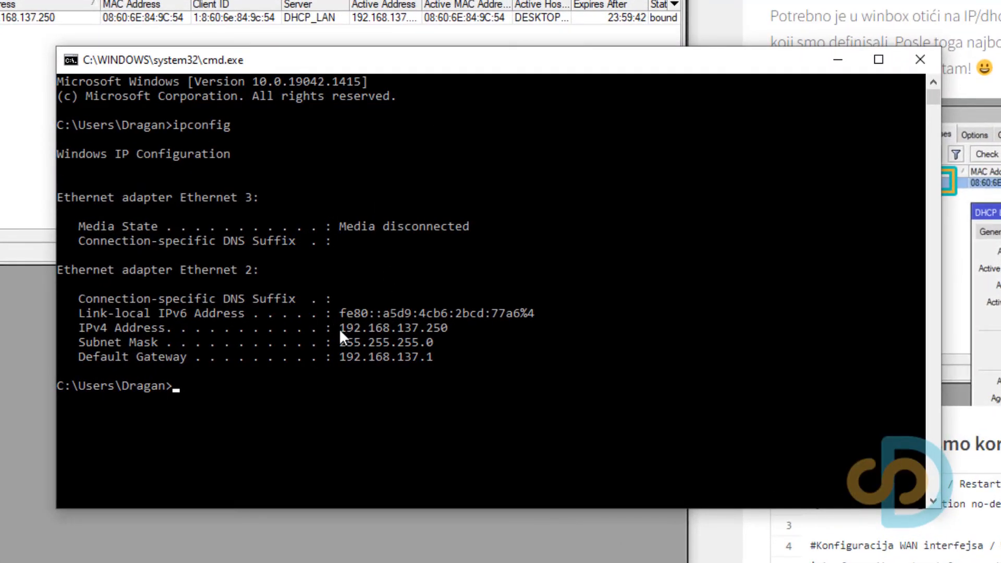
left_click_drag(339, 328, 450, 331)
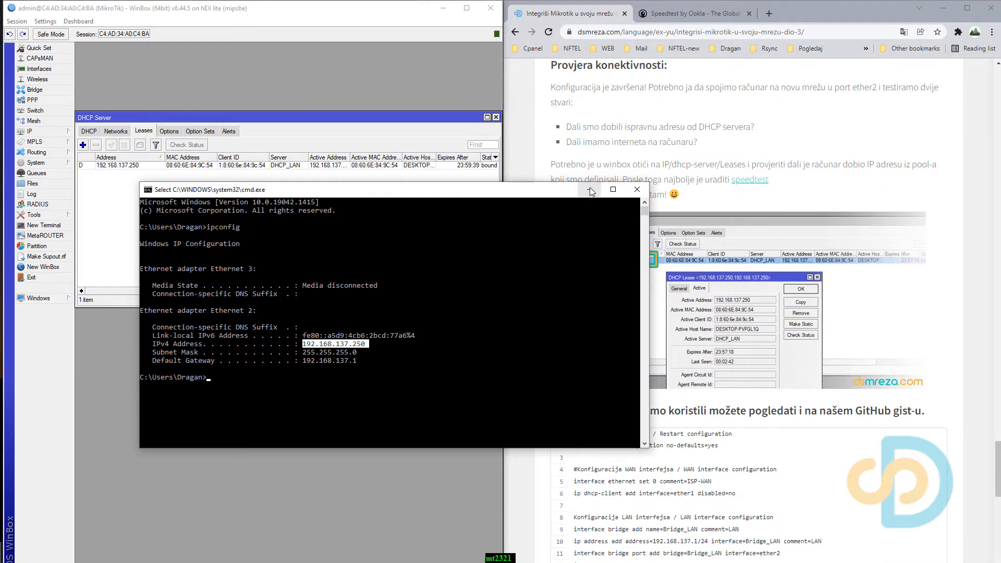
left_click(590, 190)
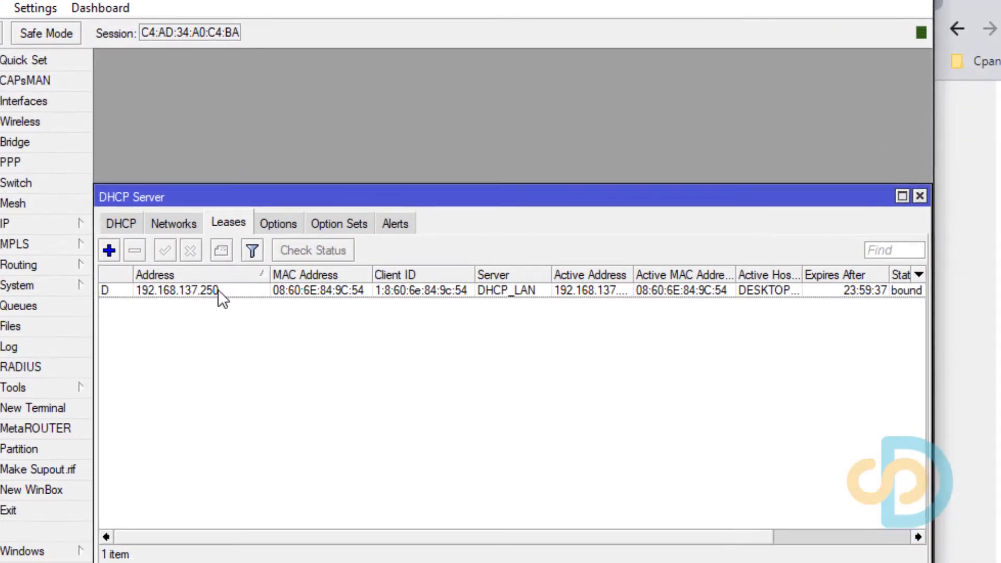
Inspect the address details of the DHCP lease issued to the PC, and close the lease.
left_click(141, 165)
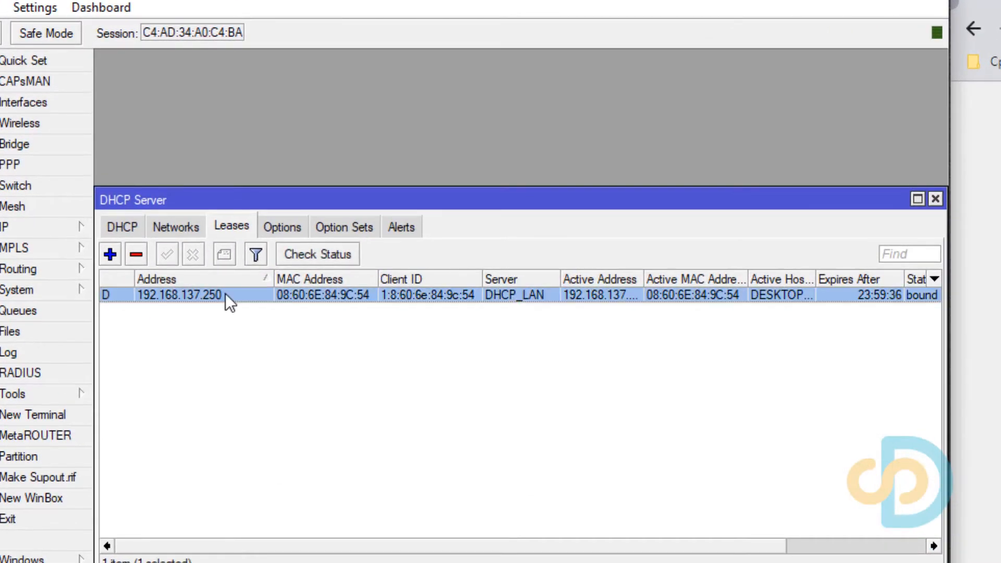
double_click(358, 295)
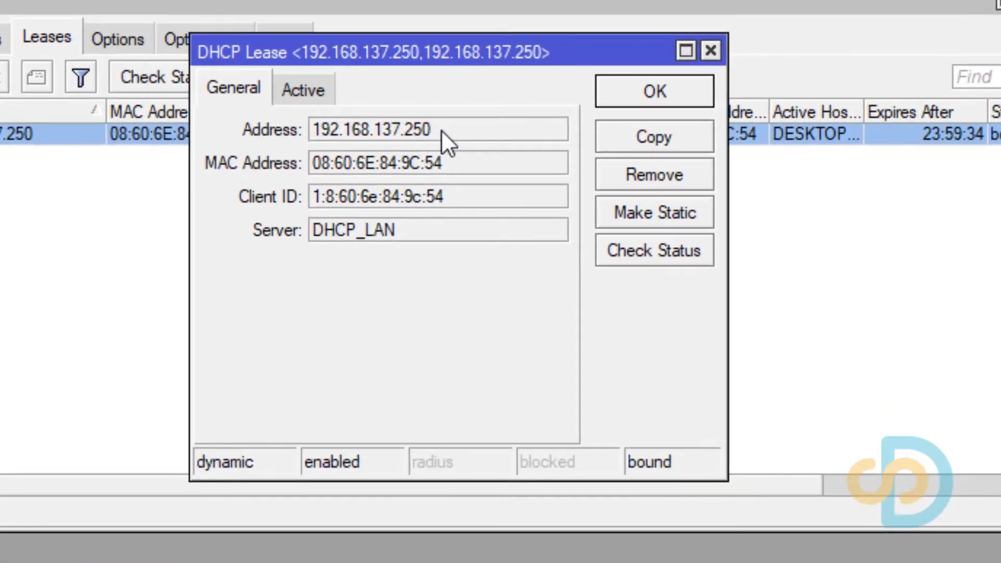
left_click_drag(443, 130, 324, 131)
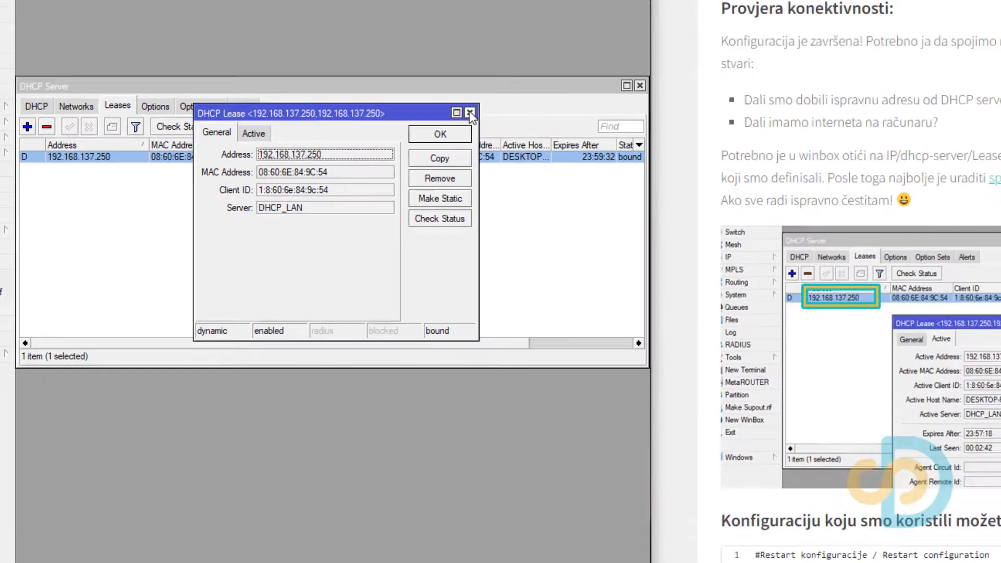
left_click(710, 50)
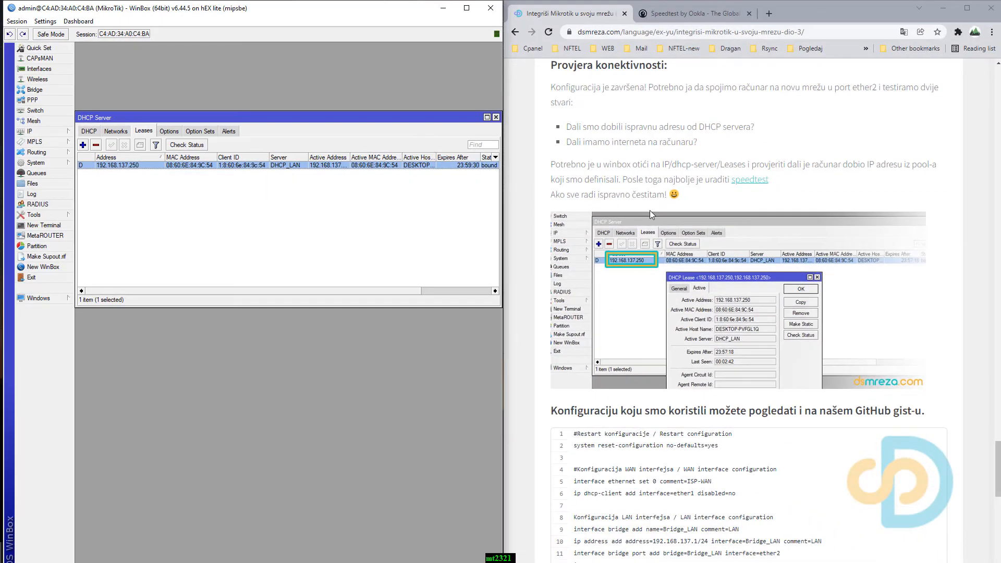
Start an internet speed test on speedtest.net in the browser, and open the ether1 interface's settings in WinBox.
left_click(734, 200)
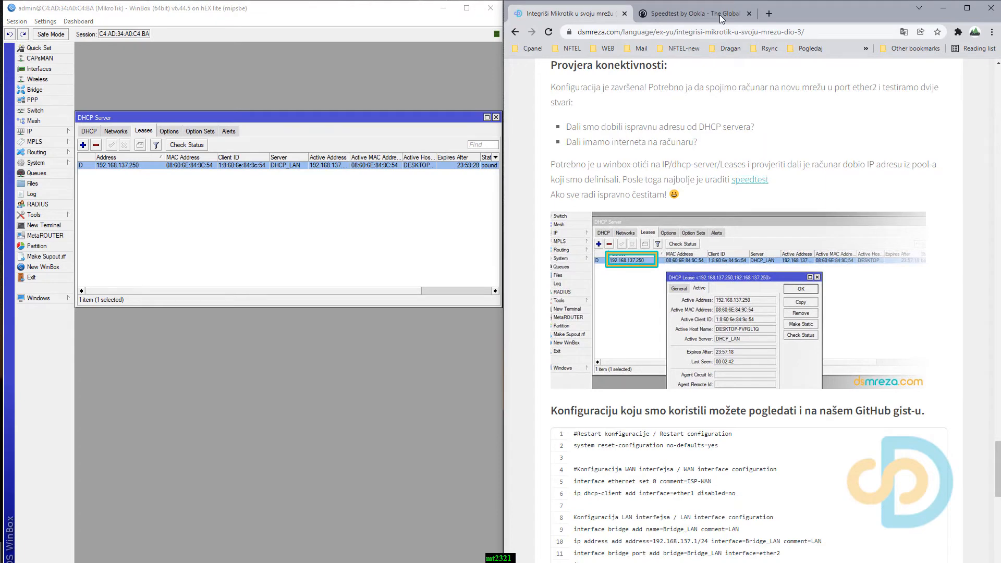
left_click(702, 14)
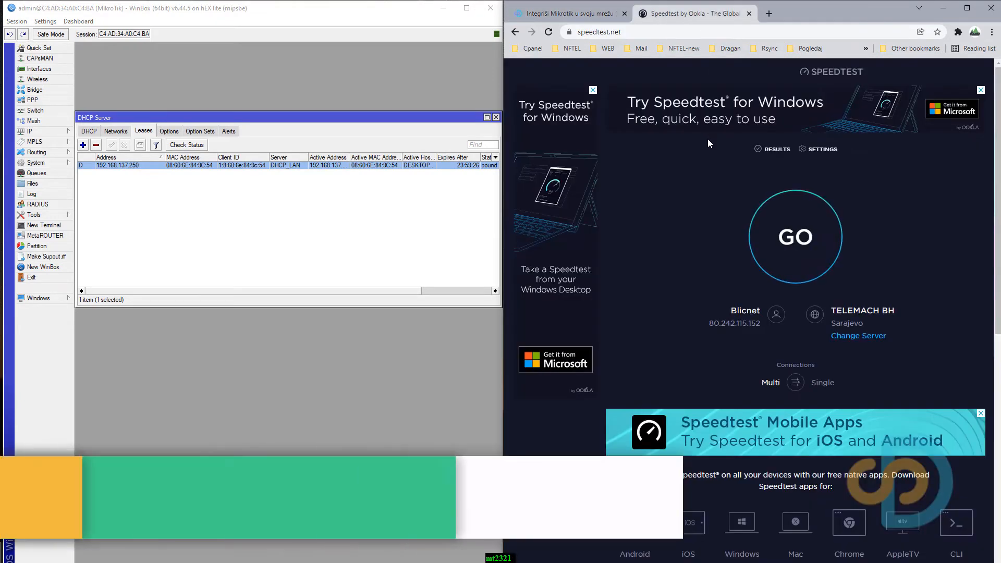
left_click(37, 68)
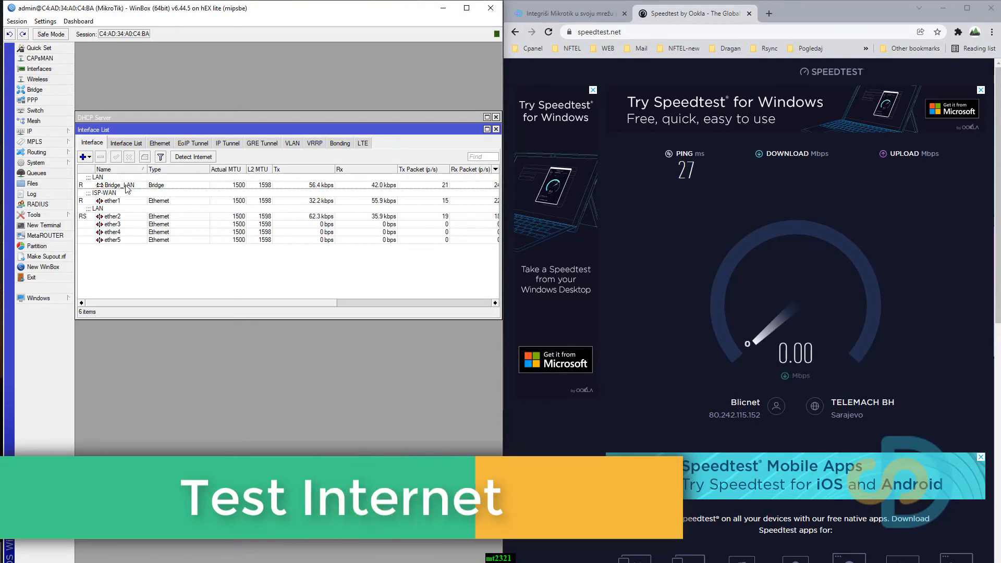
double_click(125, 201)
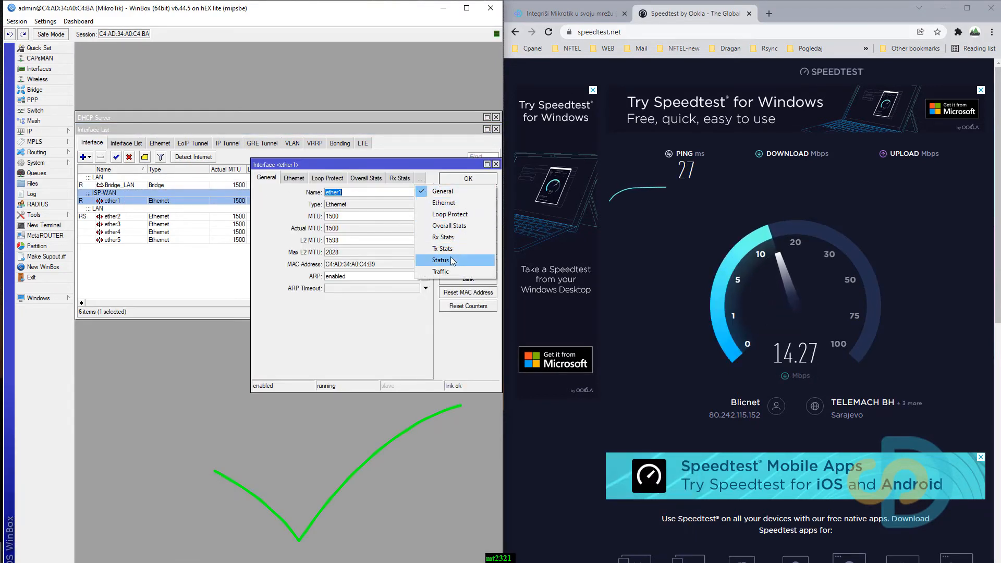
Examine ether1's live traffic rates and graphs during the speed test, moving the dialog to uncover the interface list.
left_click(429, 261)
left_click(382, 178)
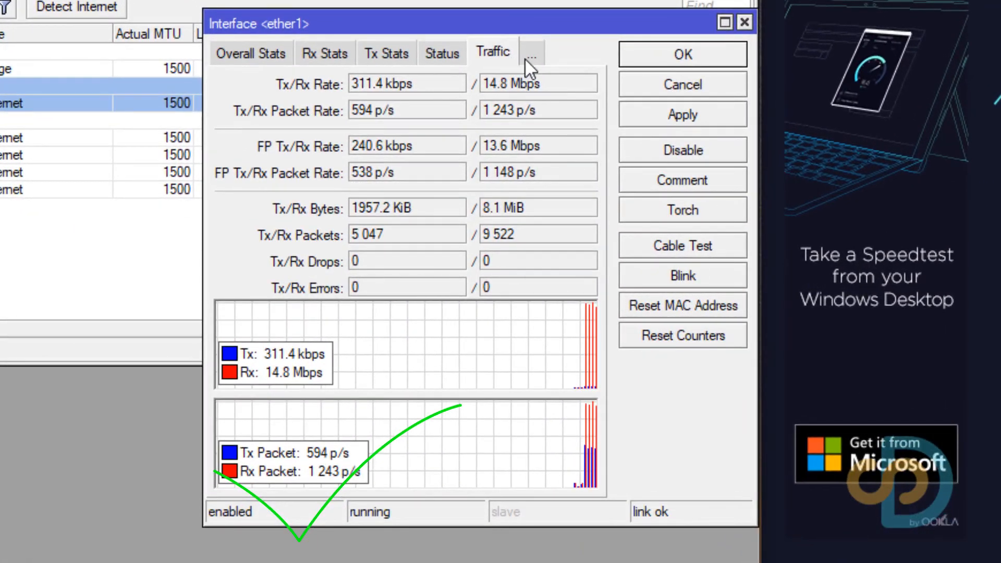
left_click(525, 59)
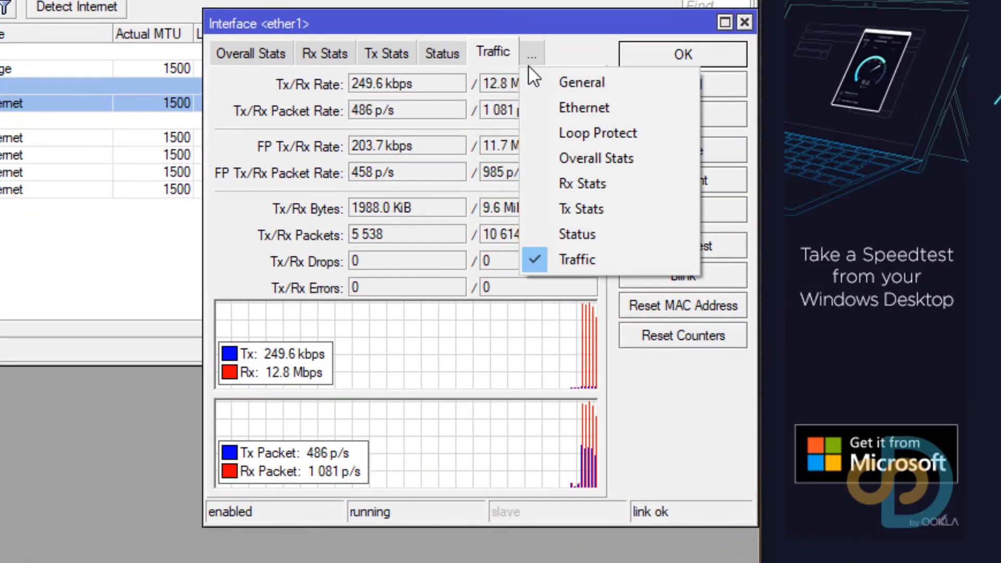
left_click(308, 370)
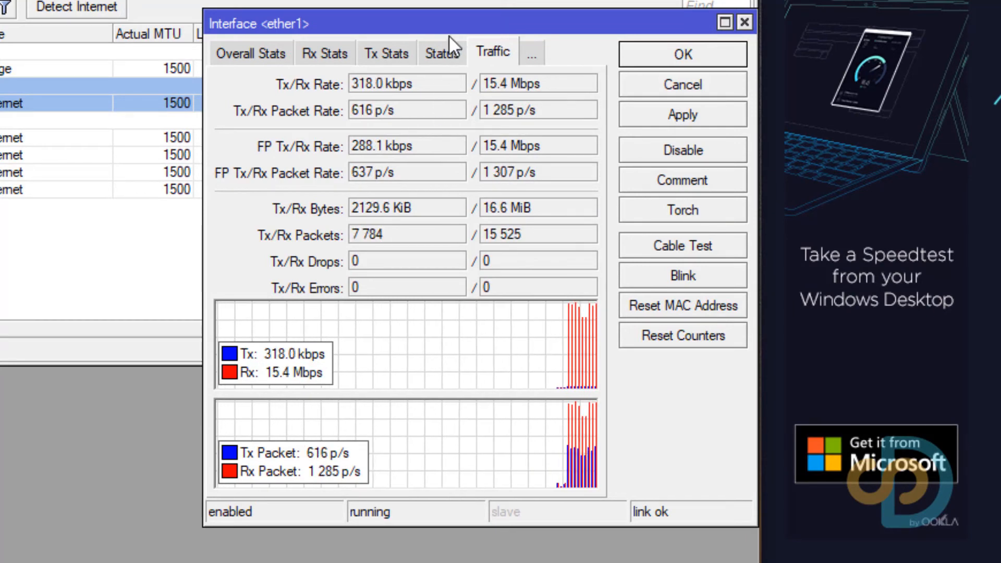
left_click_drag(435, 23, 276, 90)
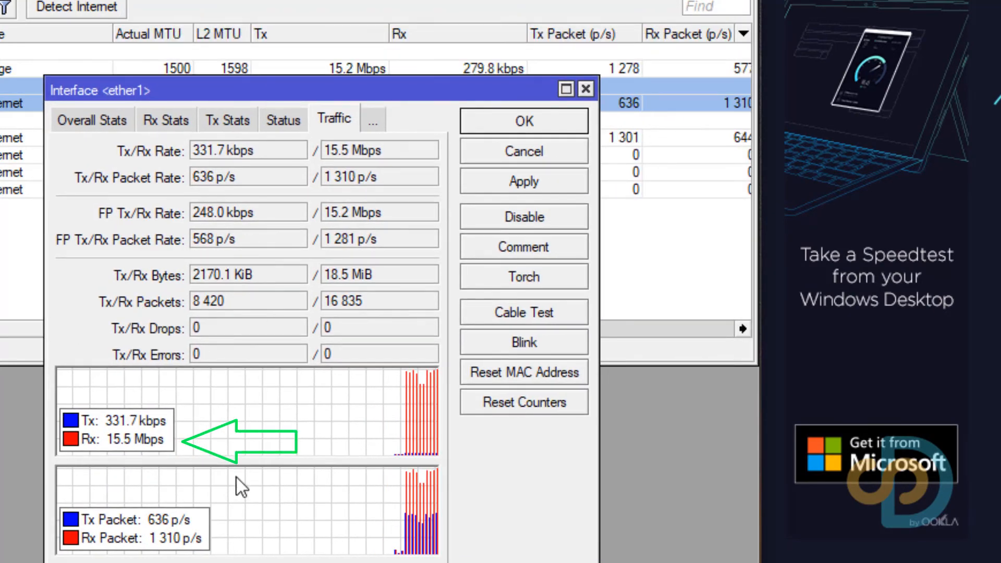